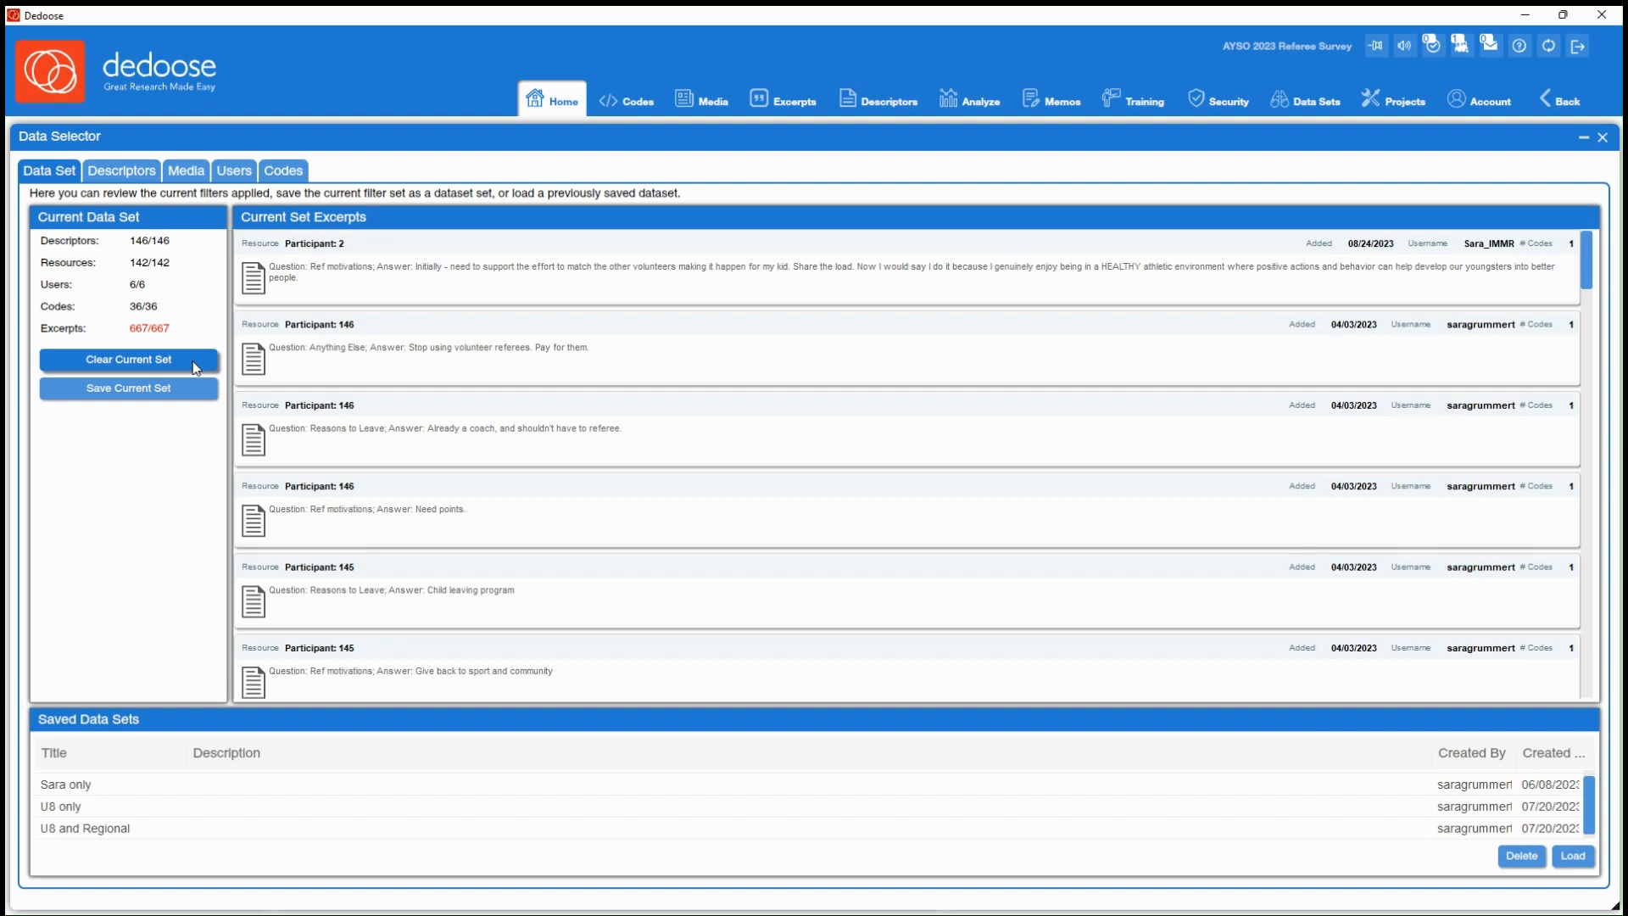
# Clear the current data set to activate all items and look through the saved data sets
pyautogui.click(132, 363)
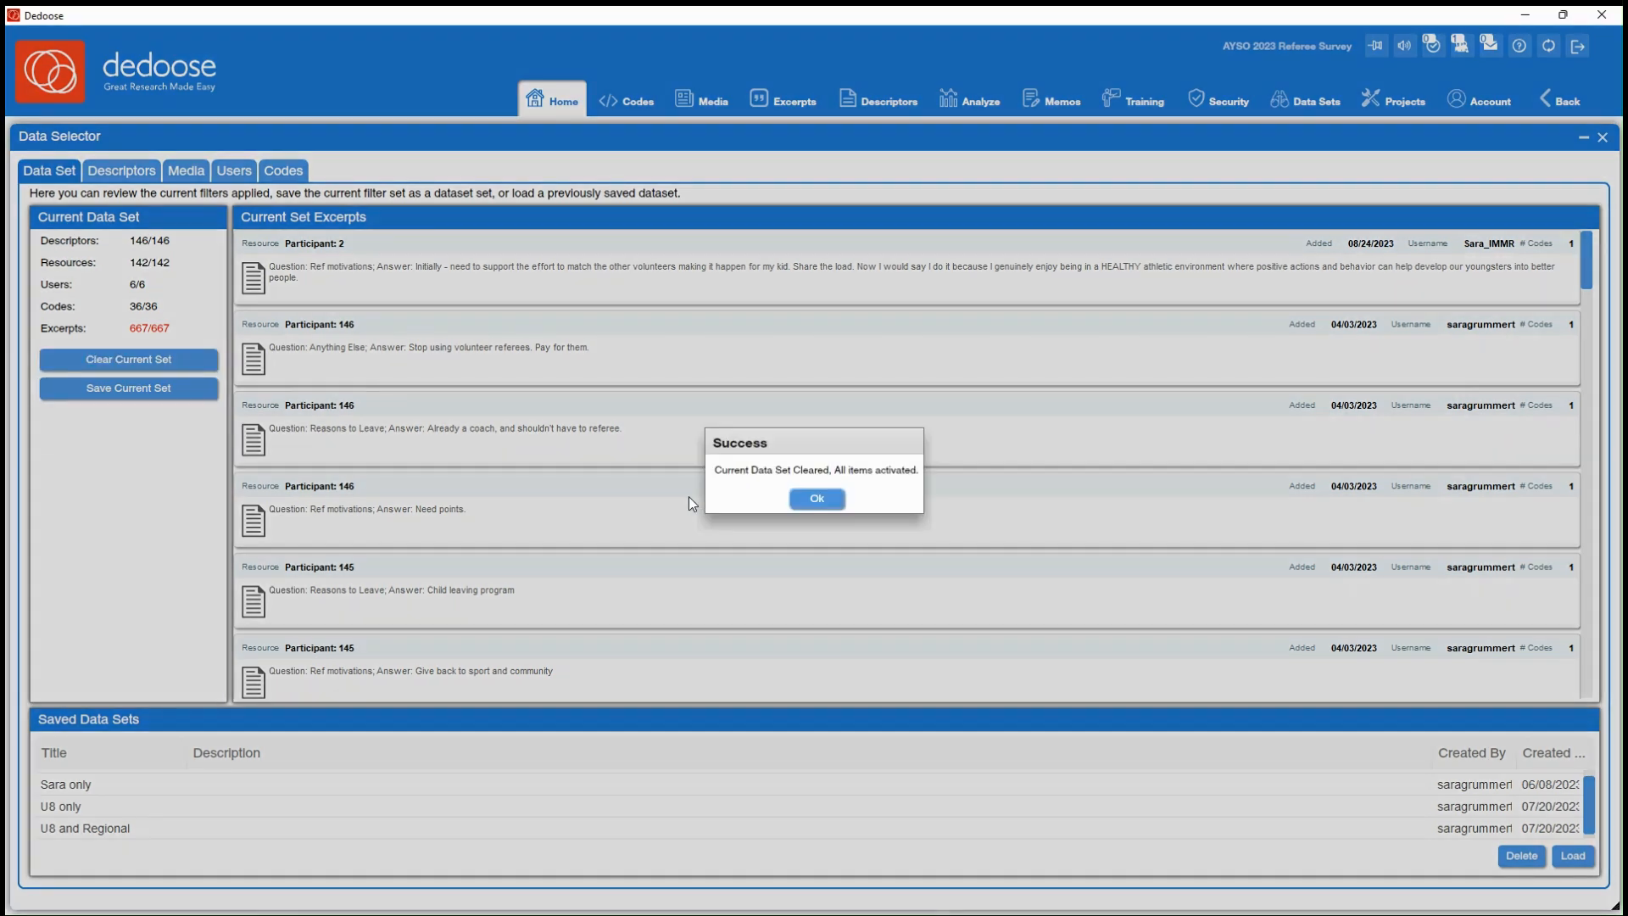
pyautogui.click(828, 509)
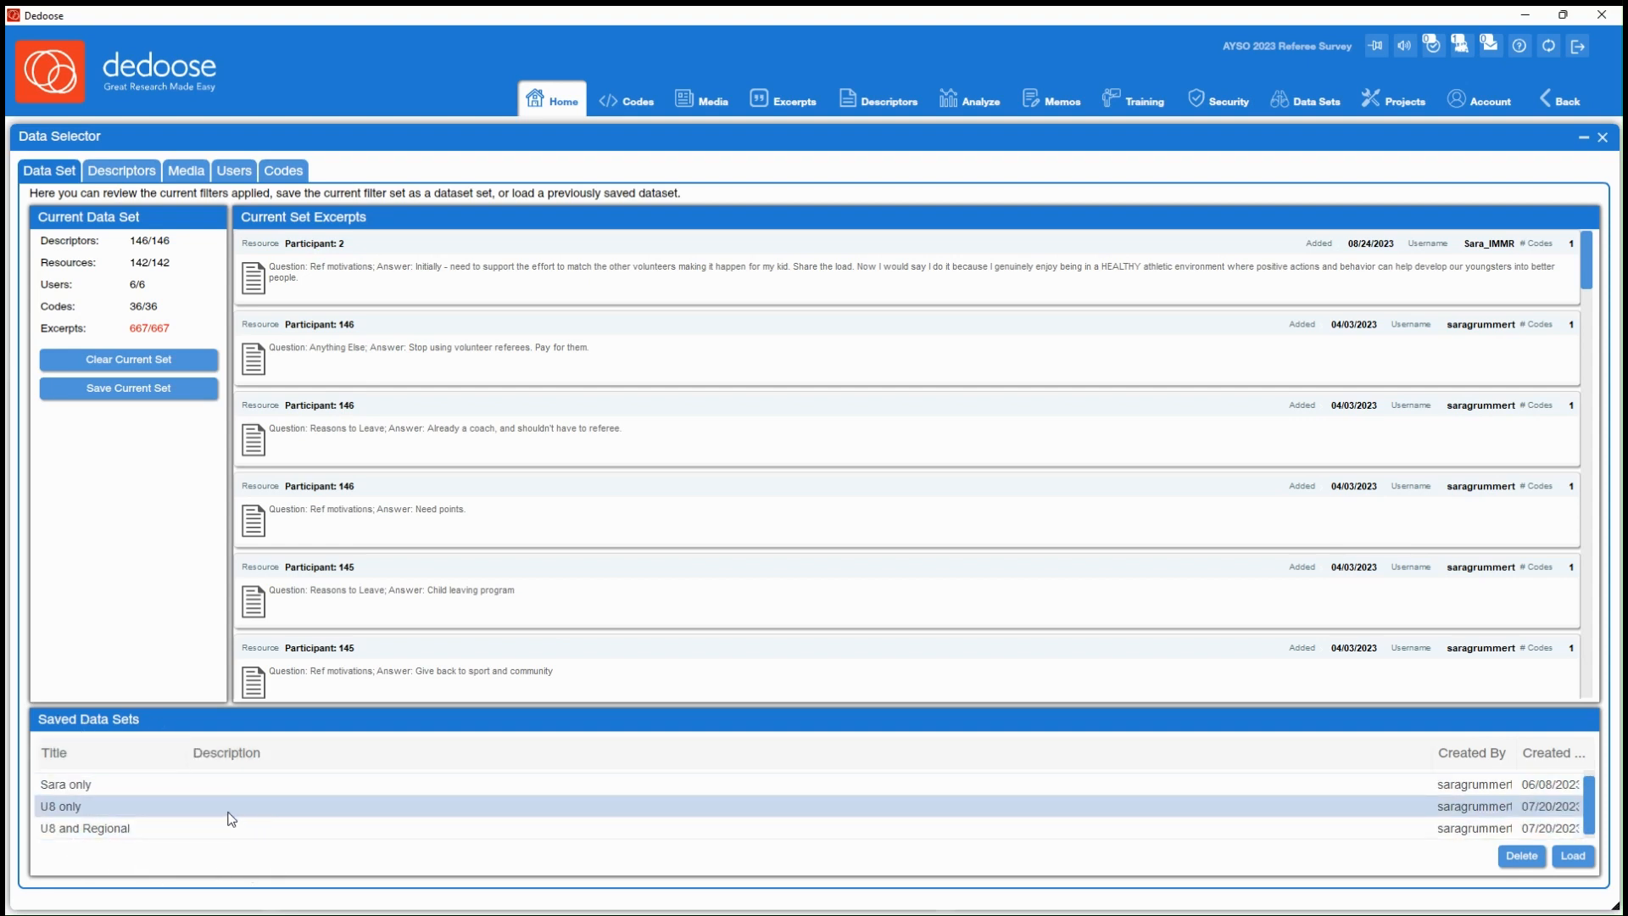
pyautogui.scroll(-2, 245, 809)
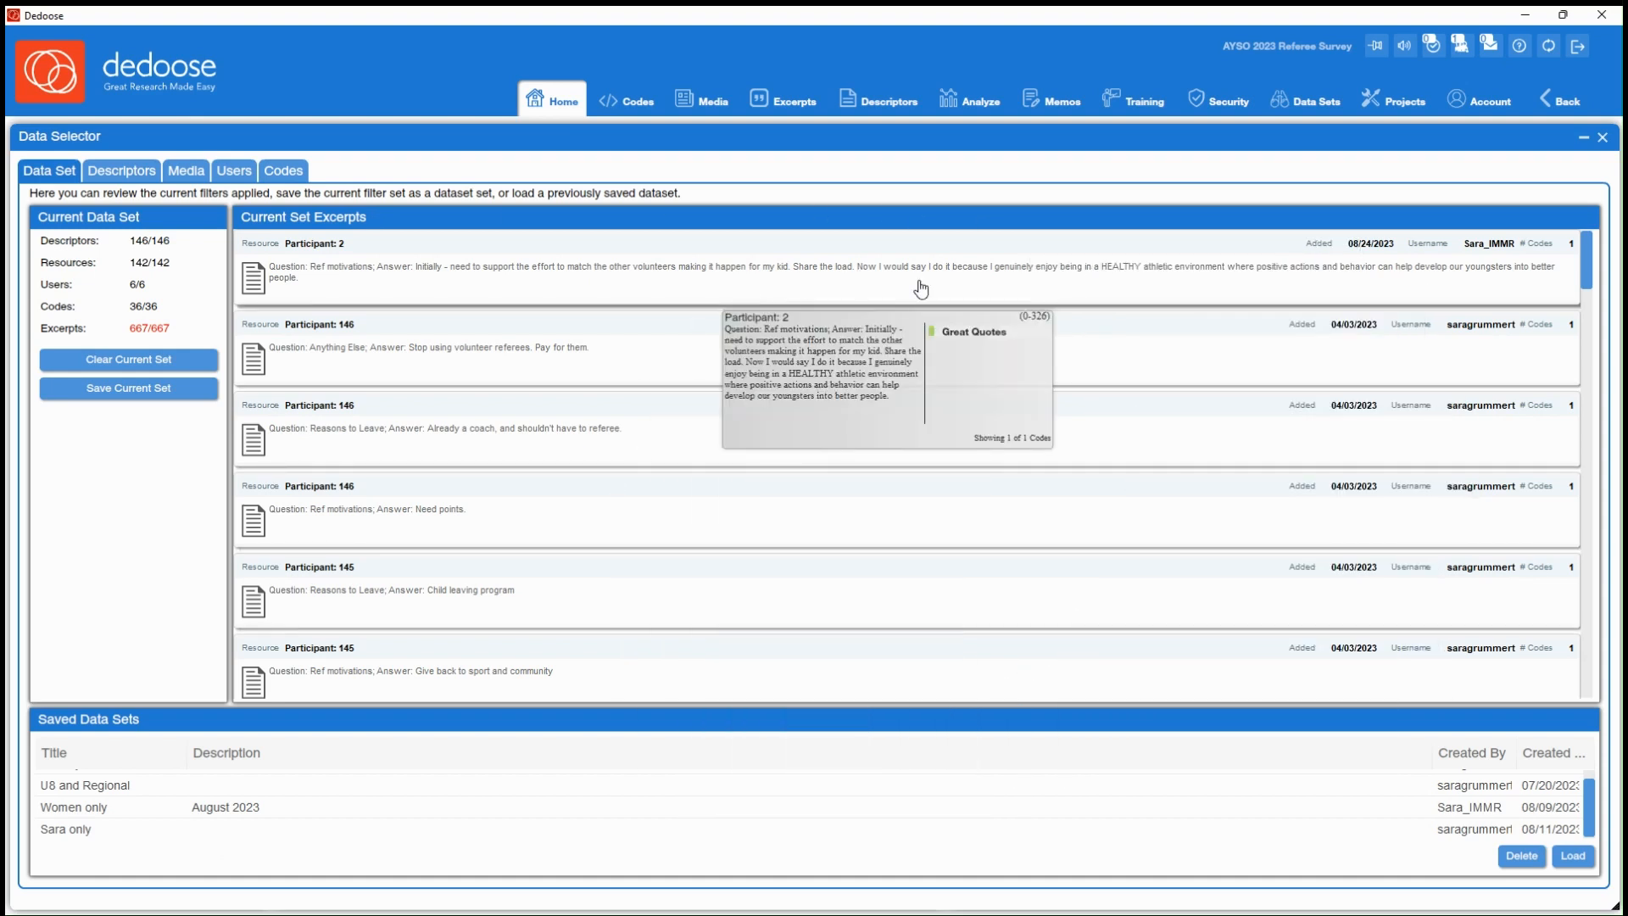
# Open the first excerpt of the current set, page through the next two excerpts and close the excerpt window
pyautogui.click(844, 291)
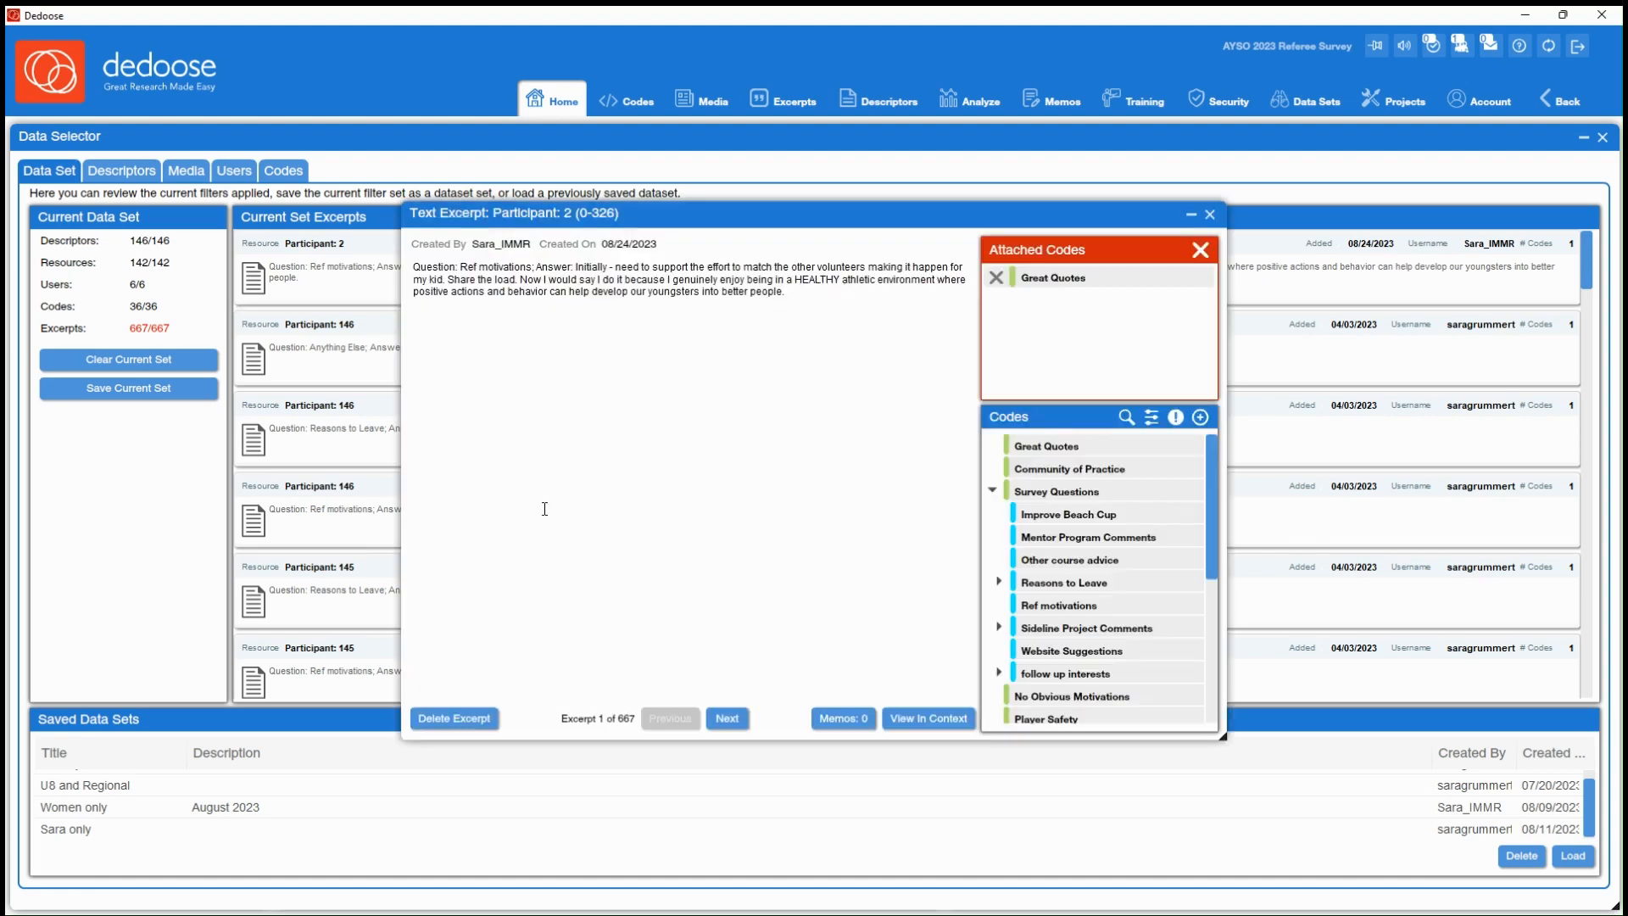
pyautogui.click(723, 719)
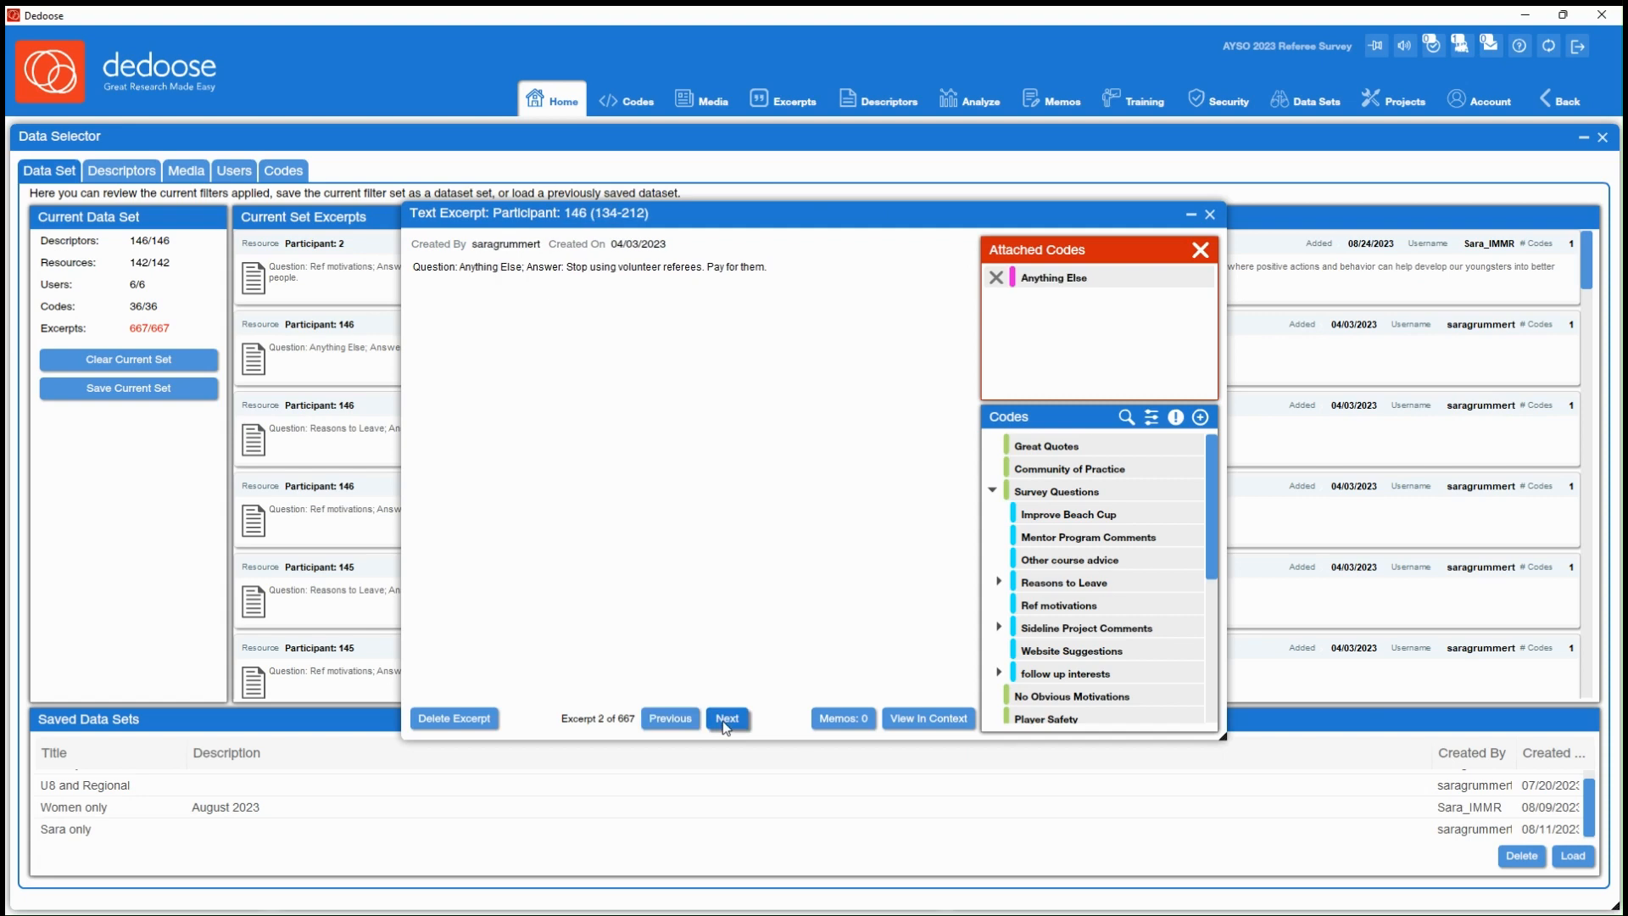
pyautogui.click(725, 719)
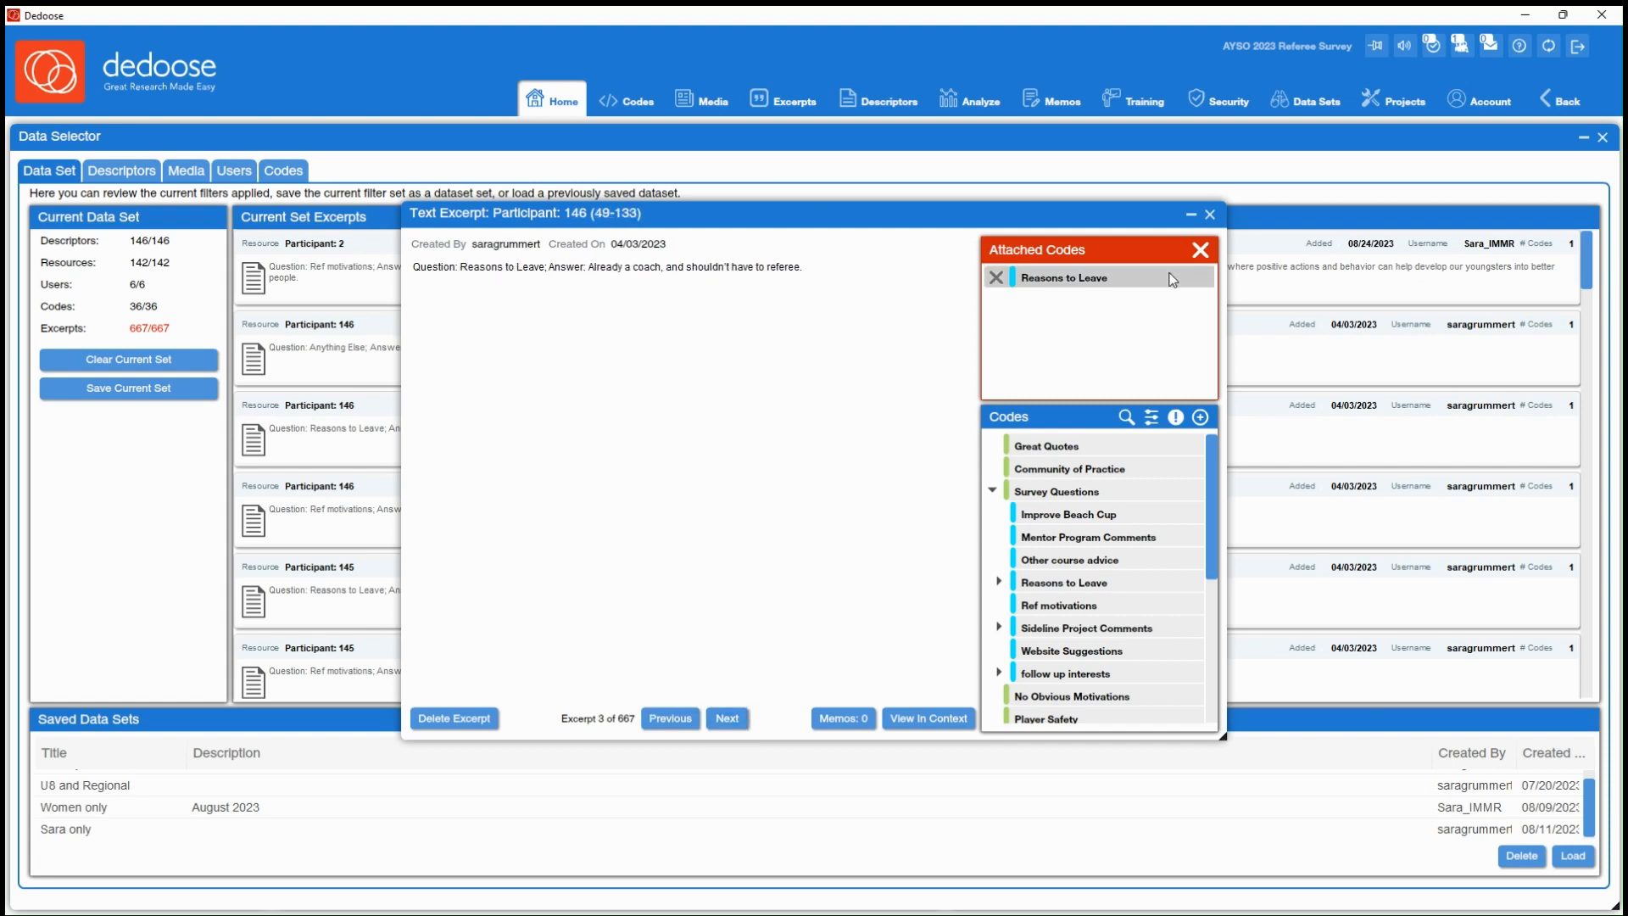
pyautogui.click(1210, 216)
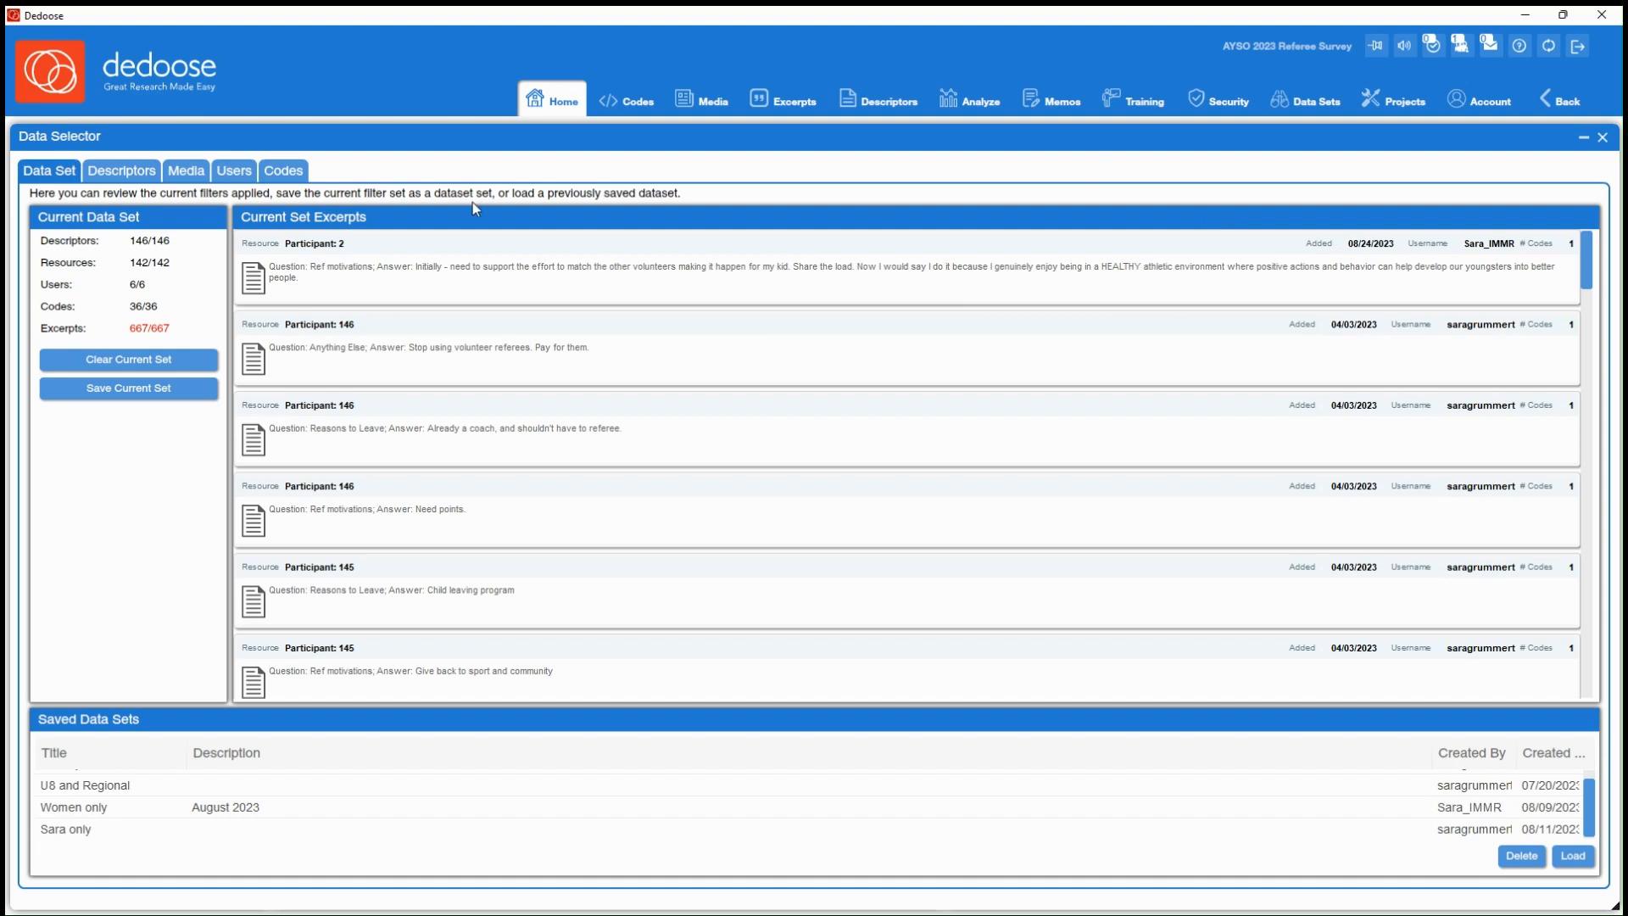
# Hide the ID column in the data selector's descriptor table
pyautogui.click(123, 180)
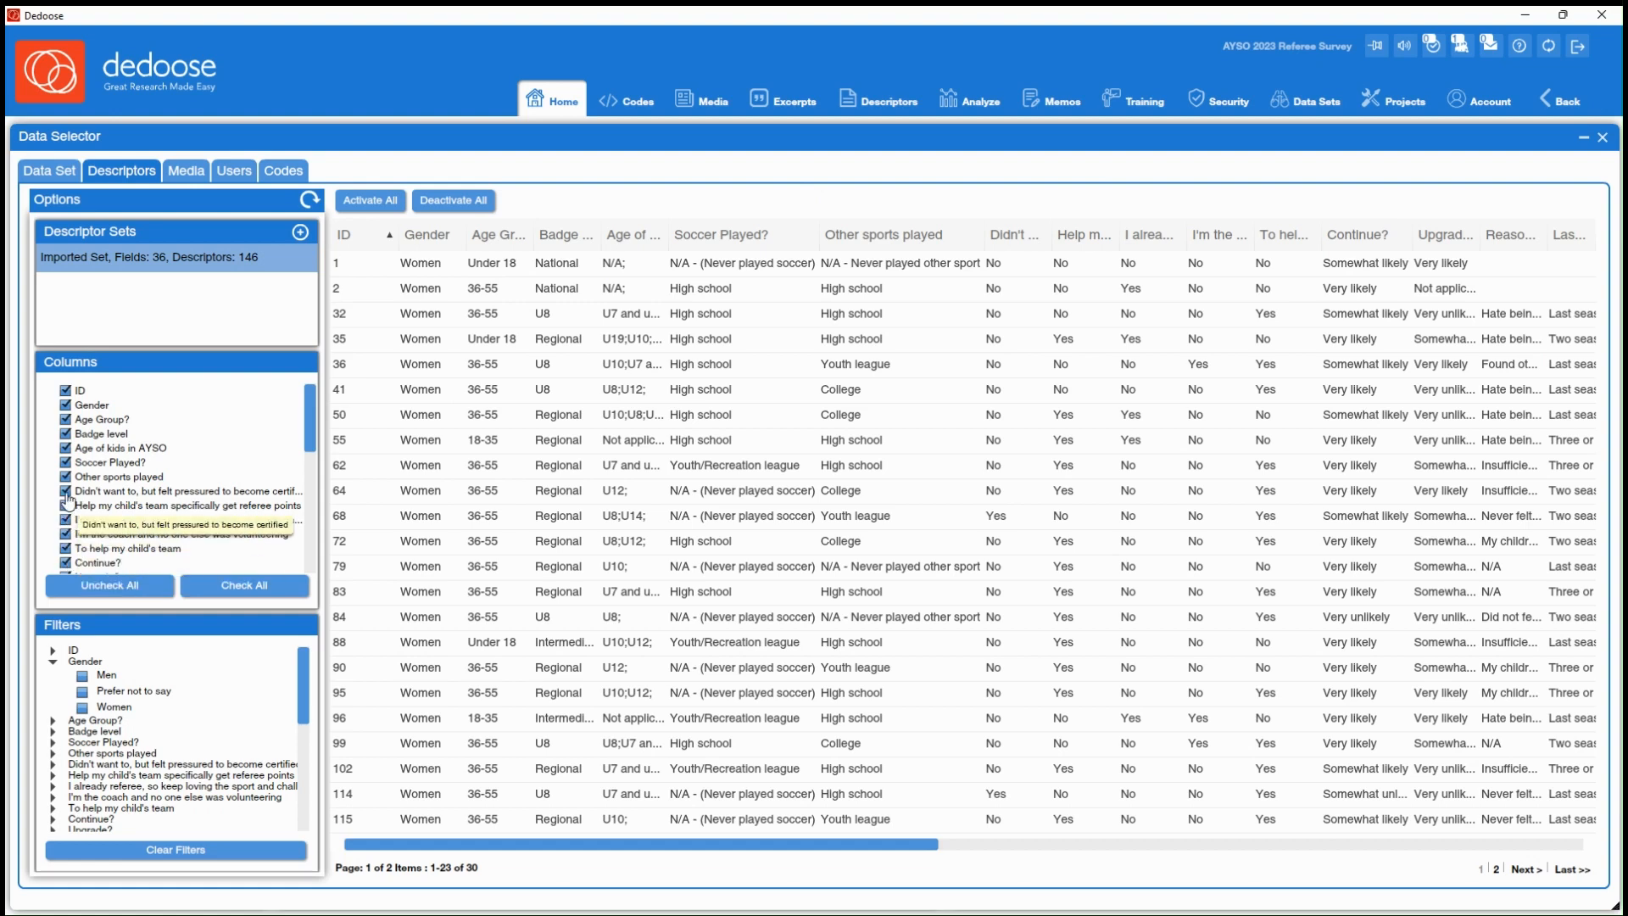
pyautogui.click(67, 391)
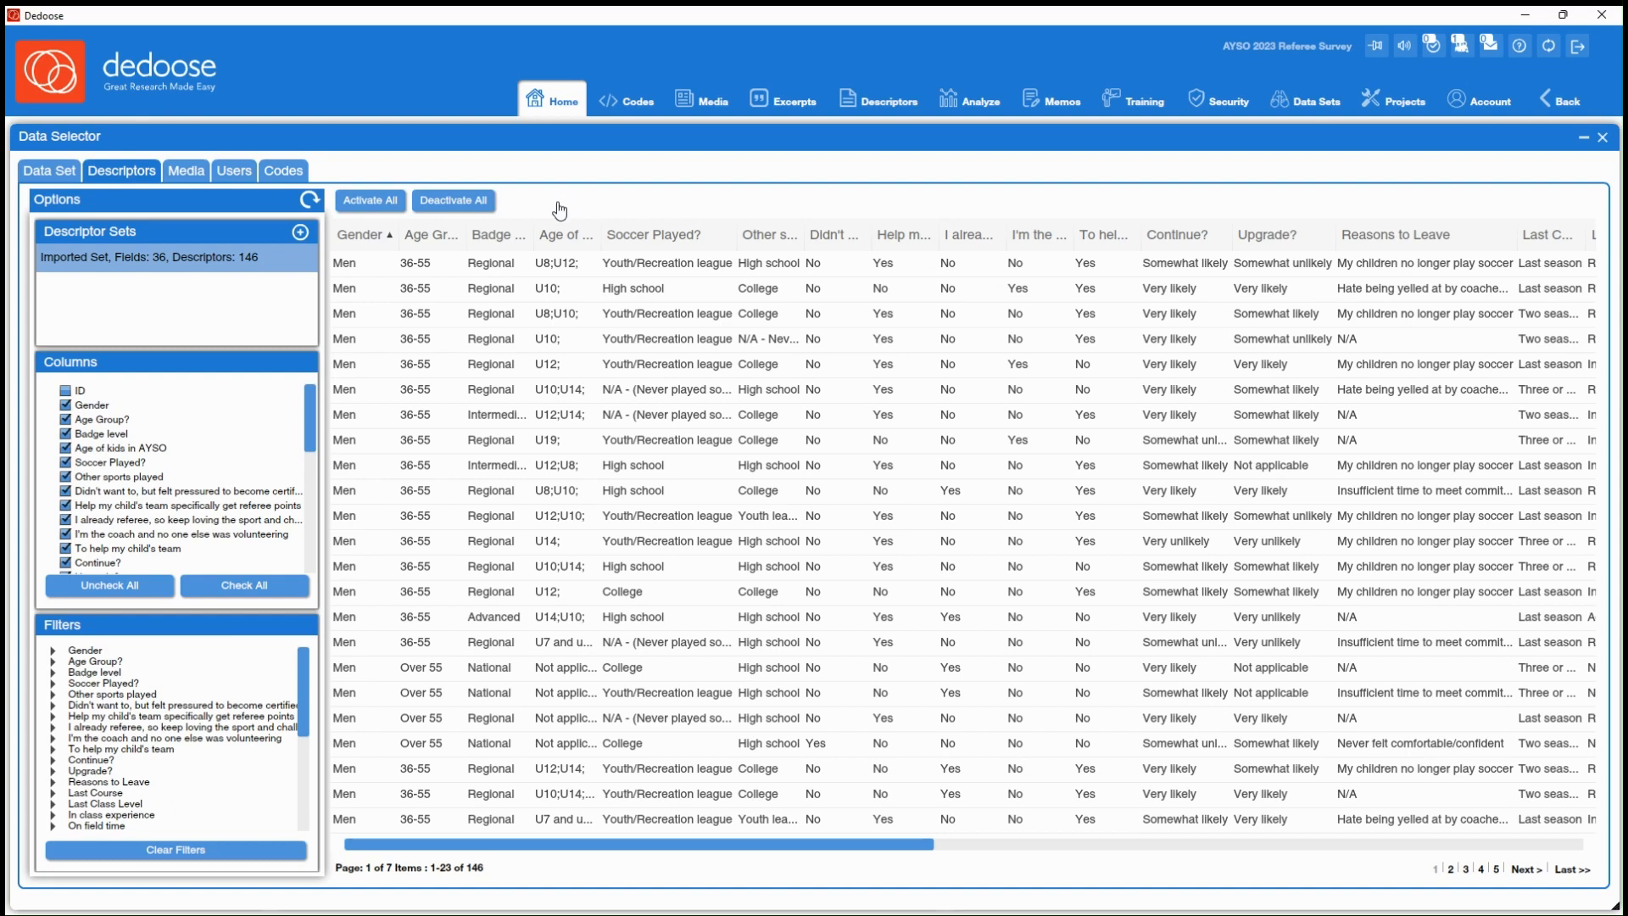
# Restrict the data set to women: deactivate all descriptors, filter Gender by Women, activate the matches and return to the set overview
pyautogui.click(456, 204)
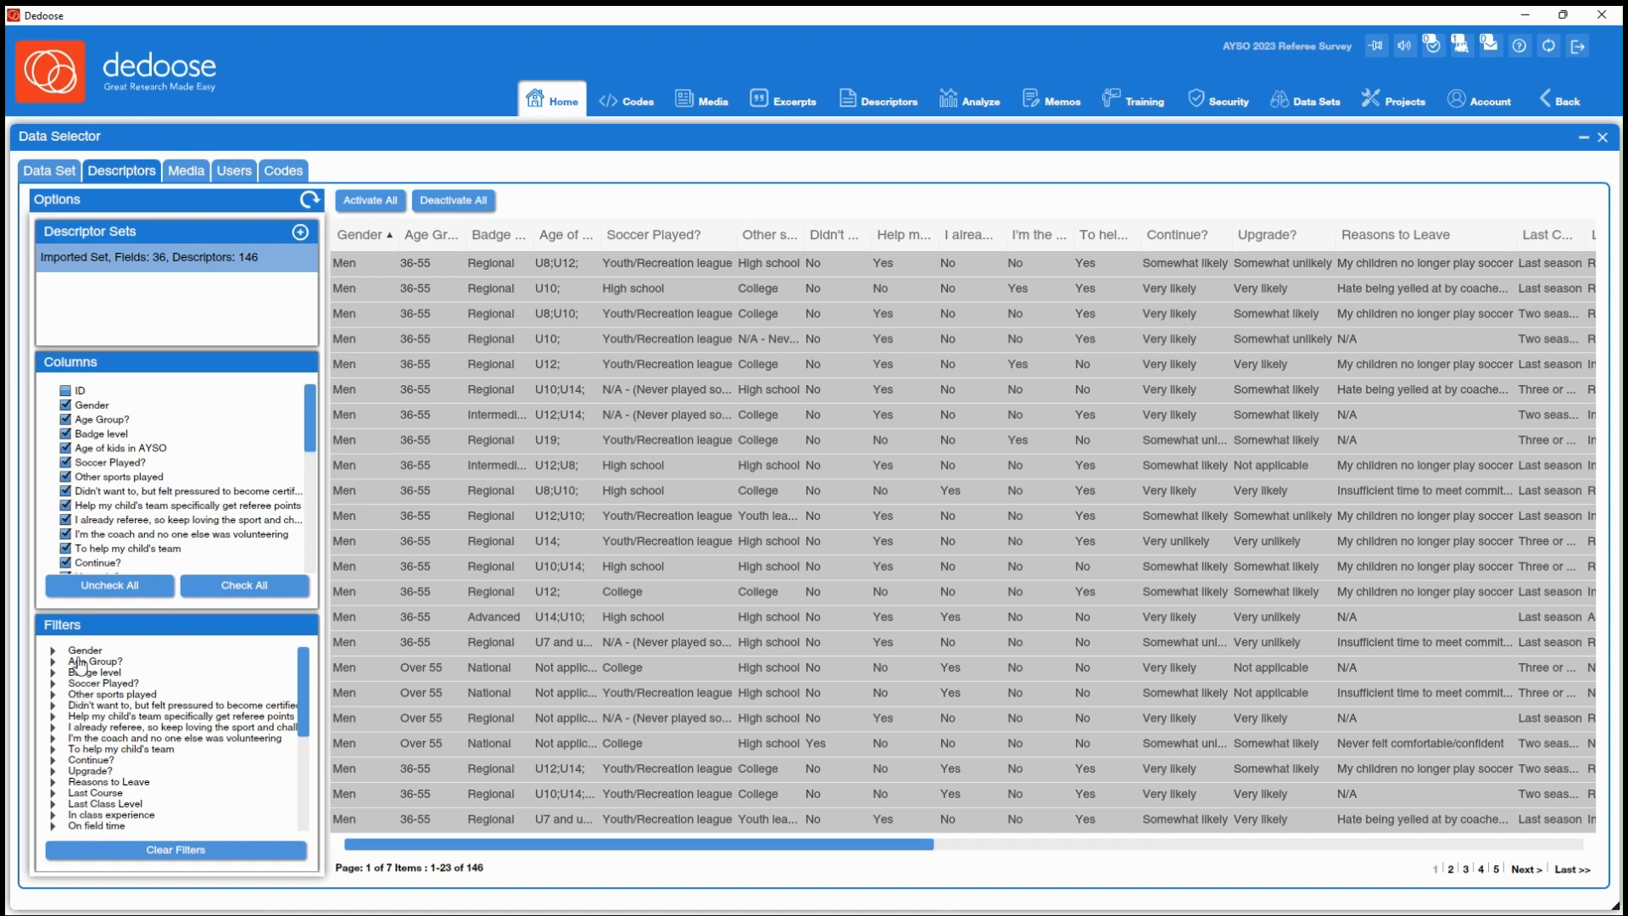
pyautogui.click(53, 651)
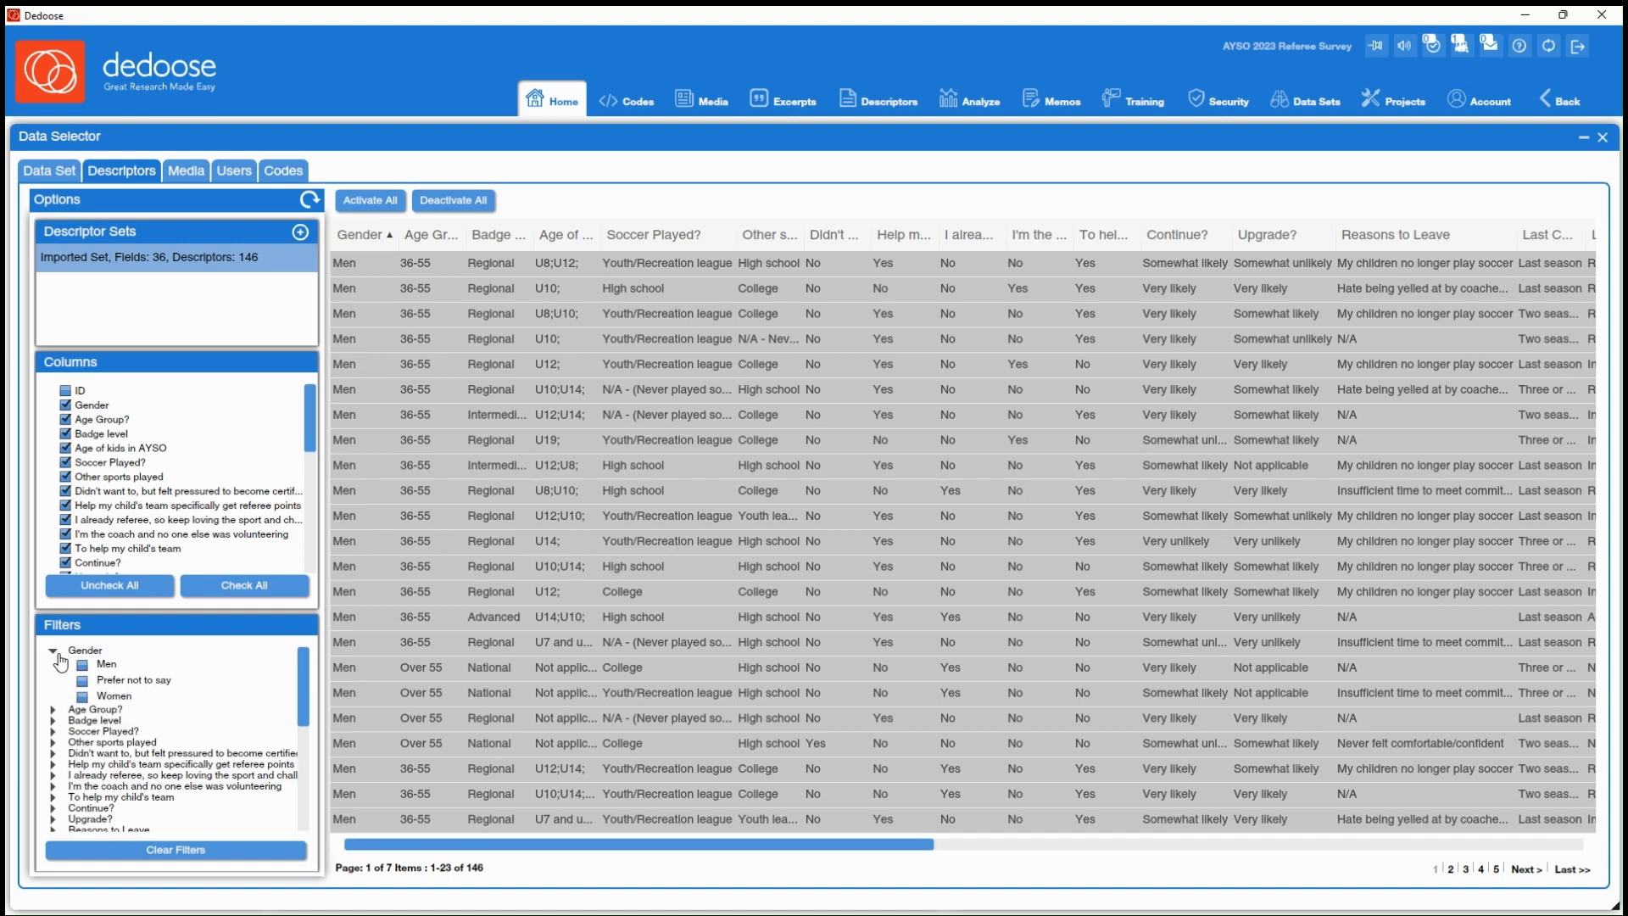
pyautogui.click(82, 697)
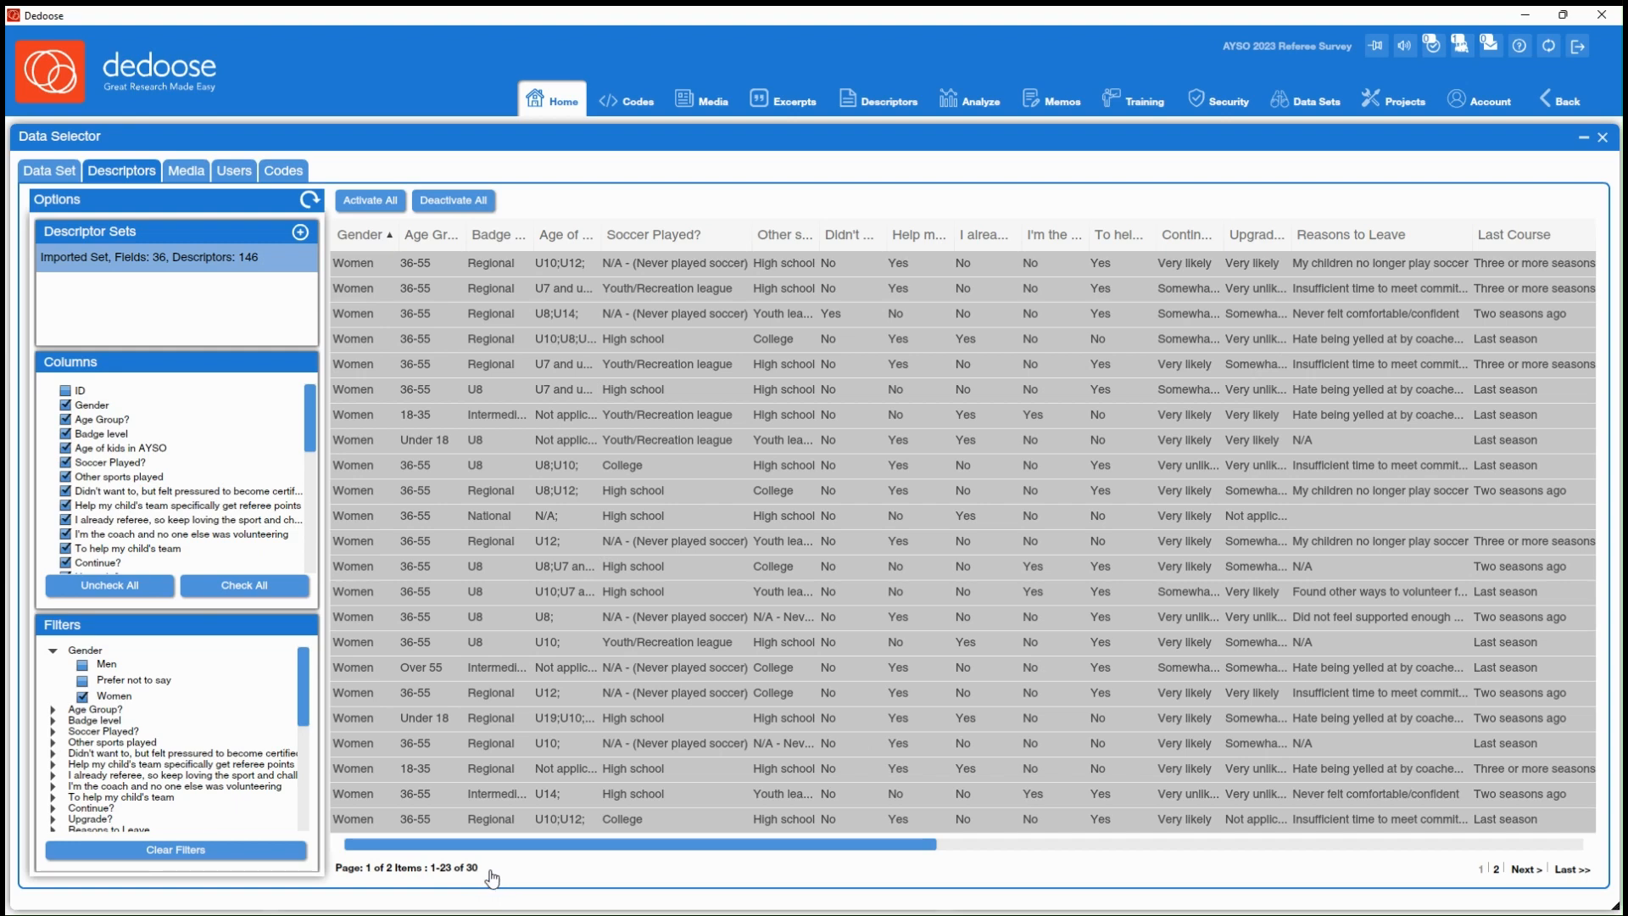
pyautogui.click(370, 204)
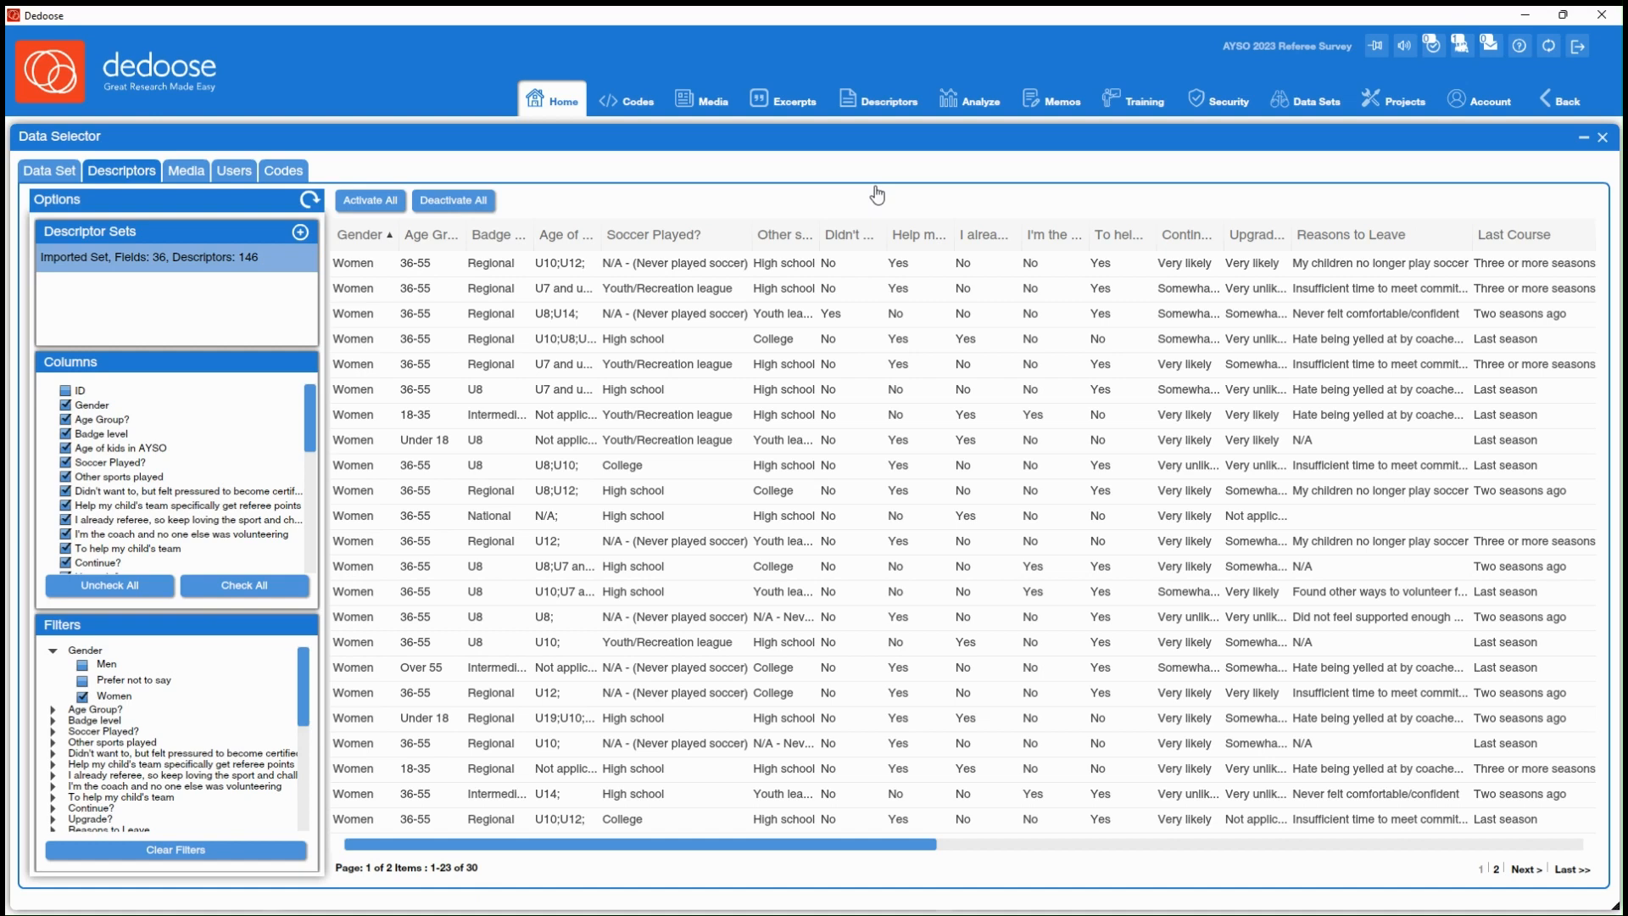
pyautogui.click(48, 172)
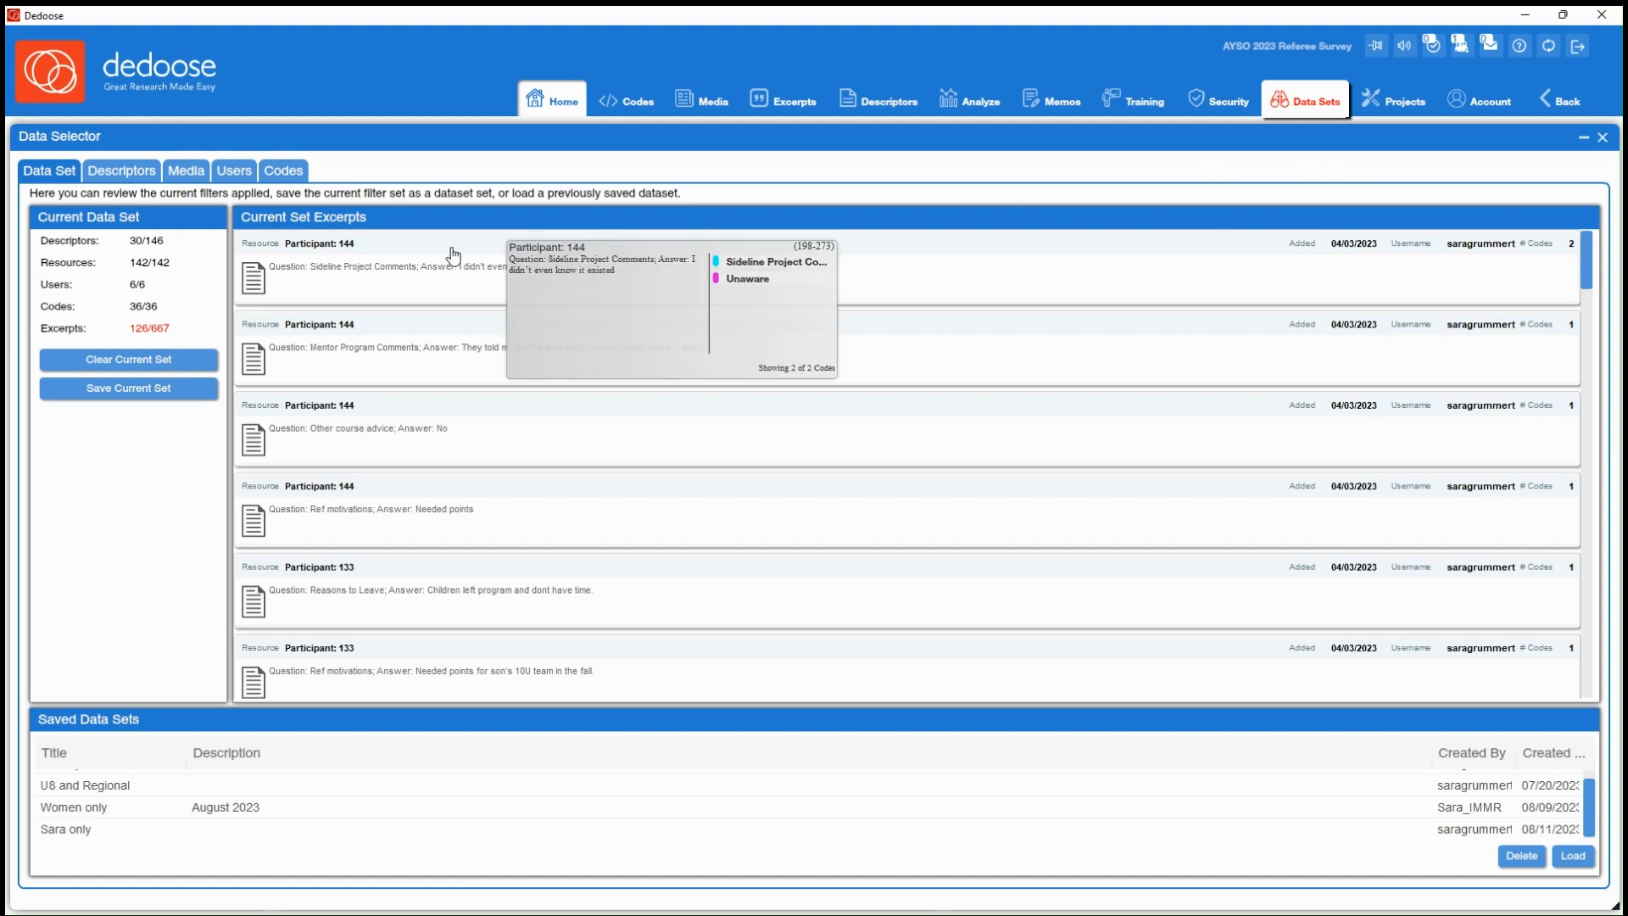
# Save the current data set with the title "Women only" and the description "example"
pyautogui.click(132, 395)
pyautogui.click(721, 410)
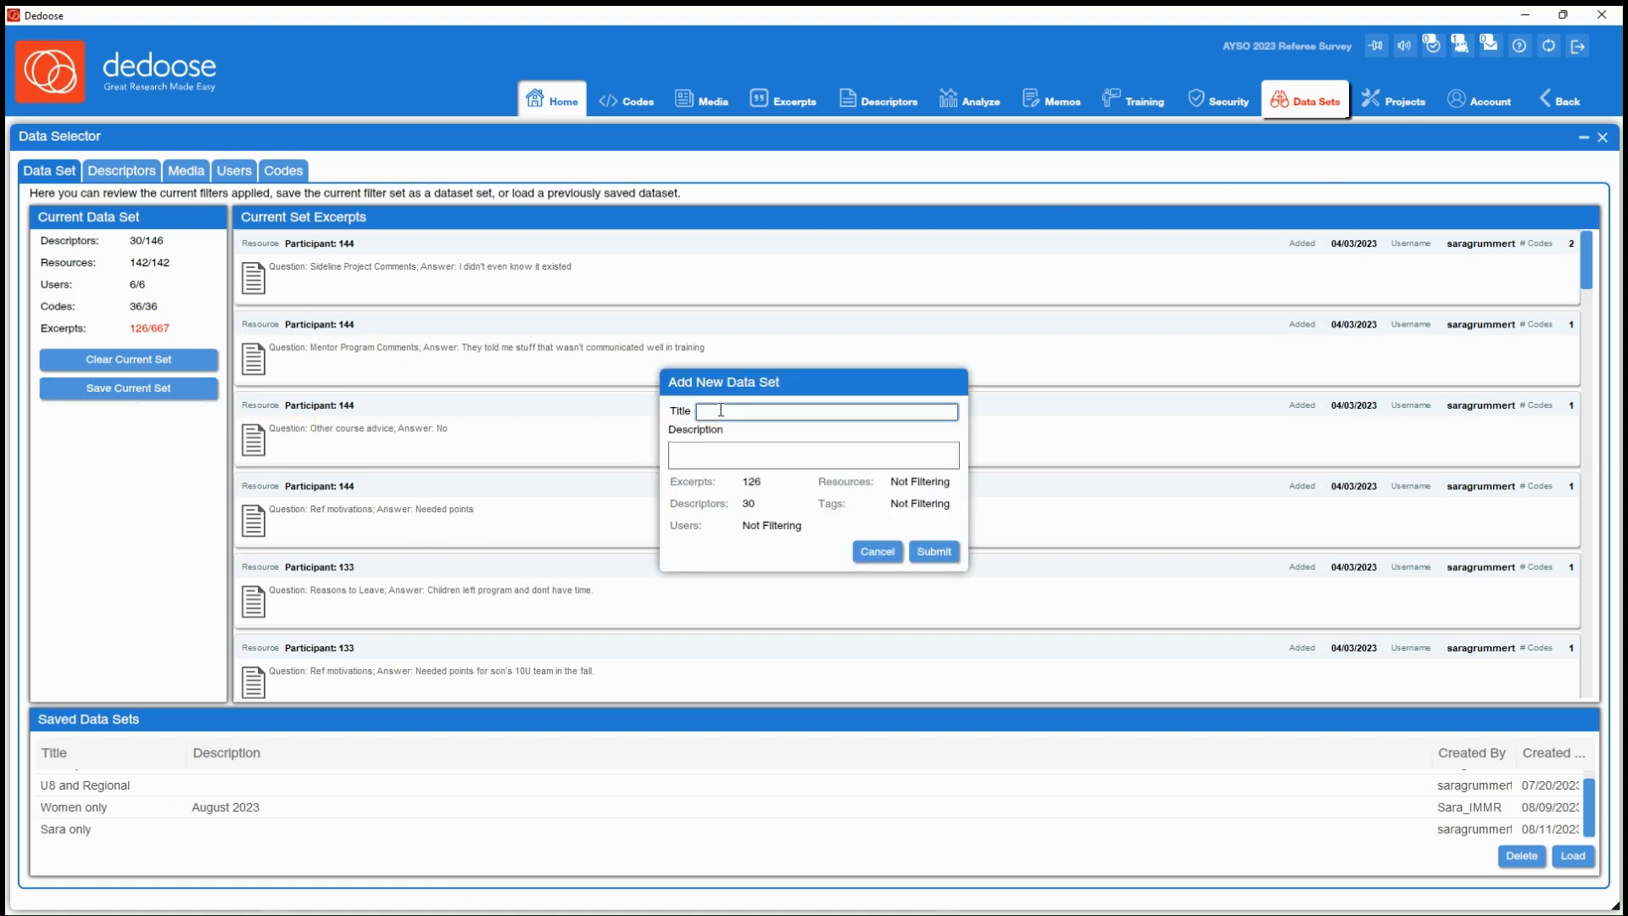
pyautogui.write('Women only')
pyautogui.press('Tab')
pyautogui.write('exampl')
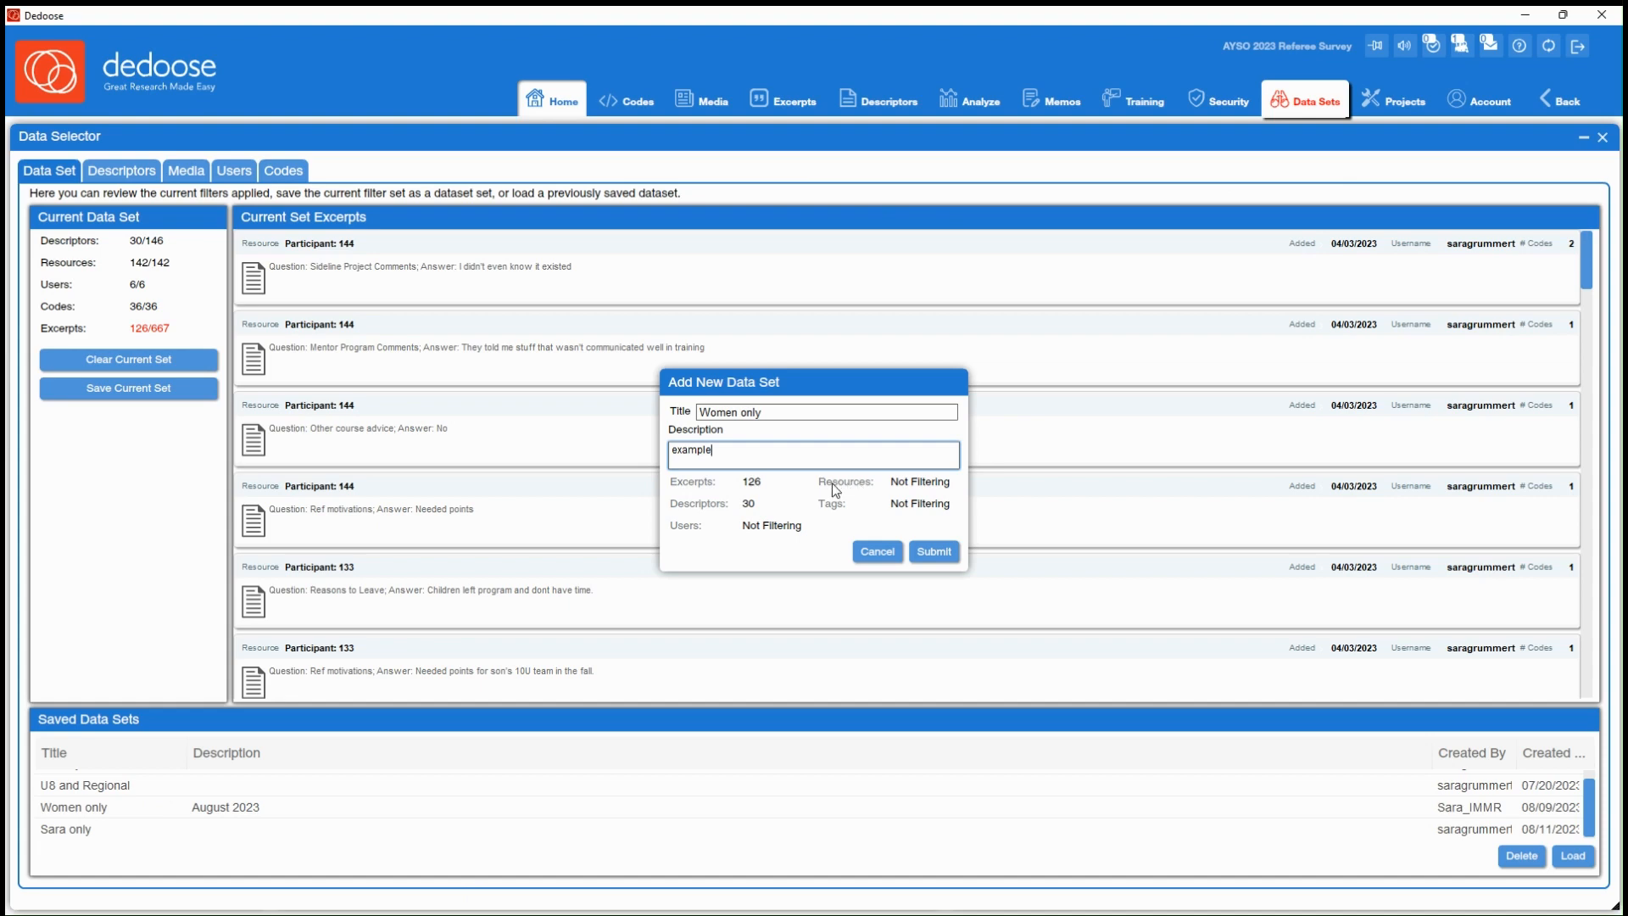
pyautogui.click(939, 552)
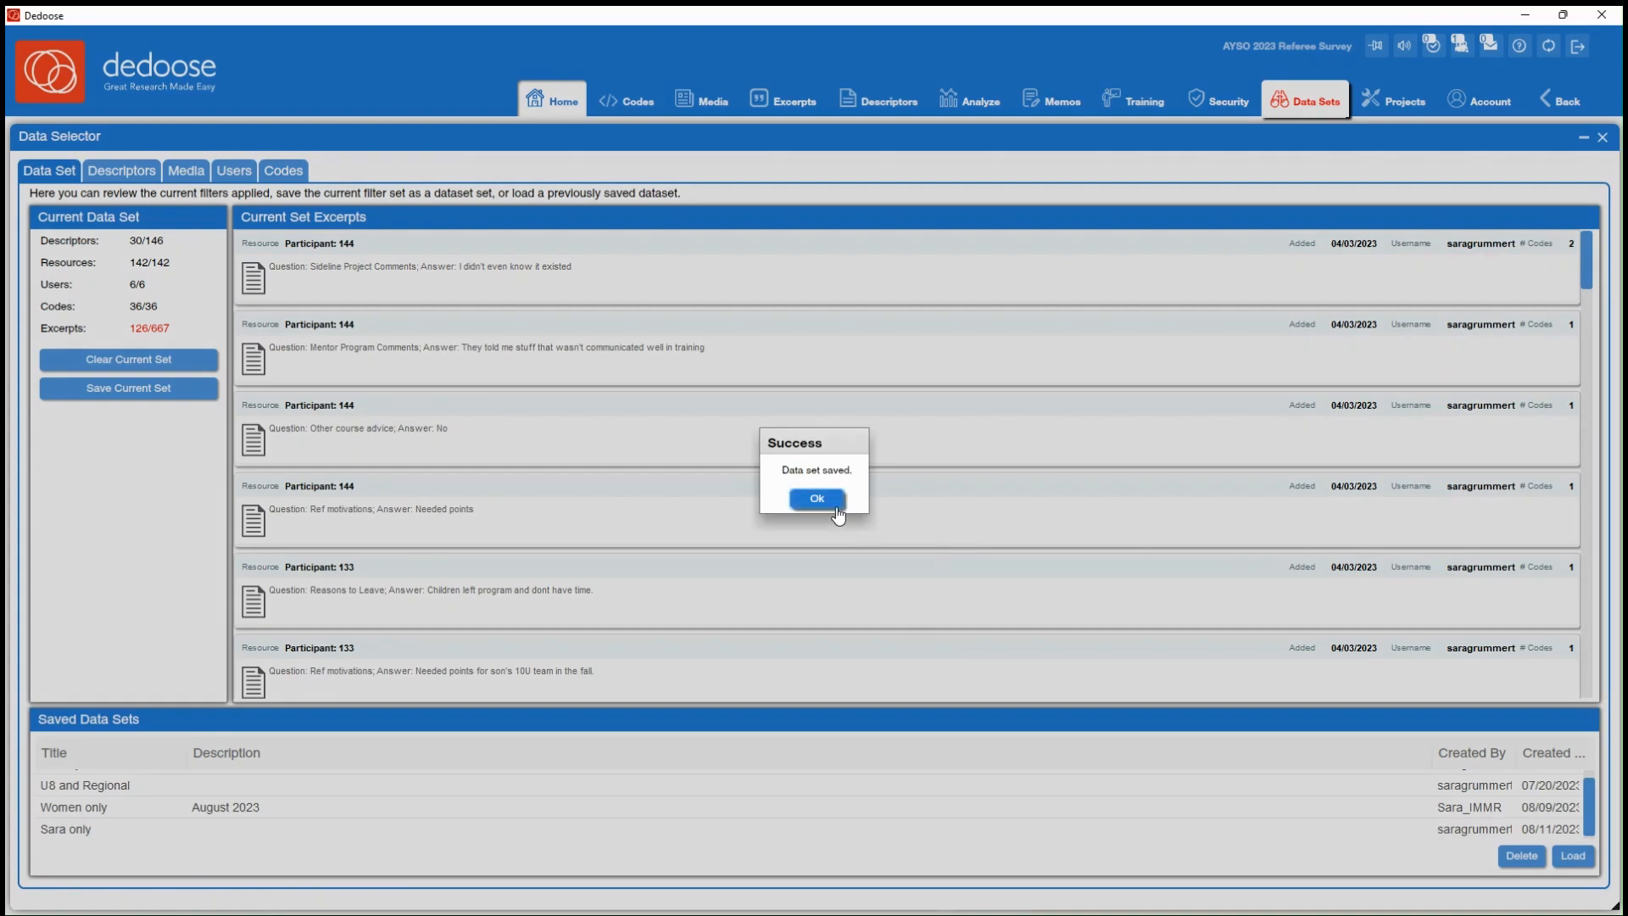
pyautogui.click(834, 508)
# Load the saved "Women only" data set with the description "example"
pyautogui.scroll(-1, 696, 816)
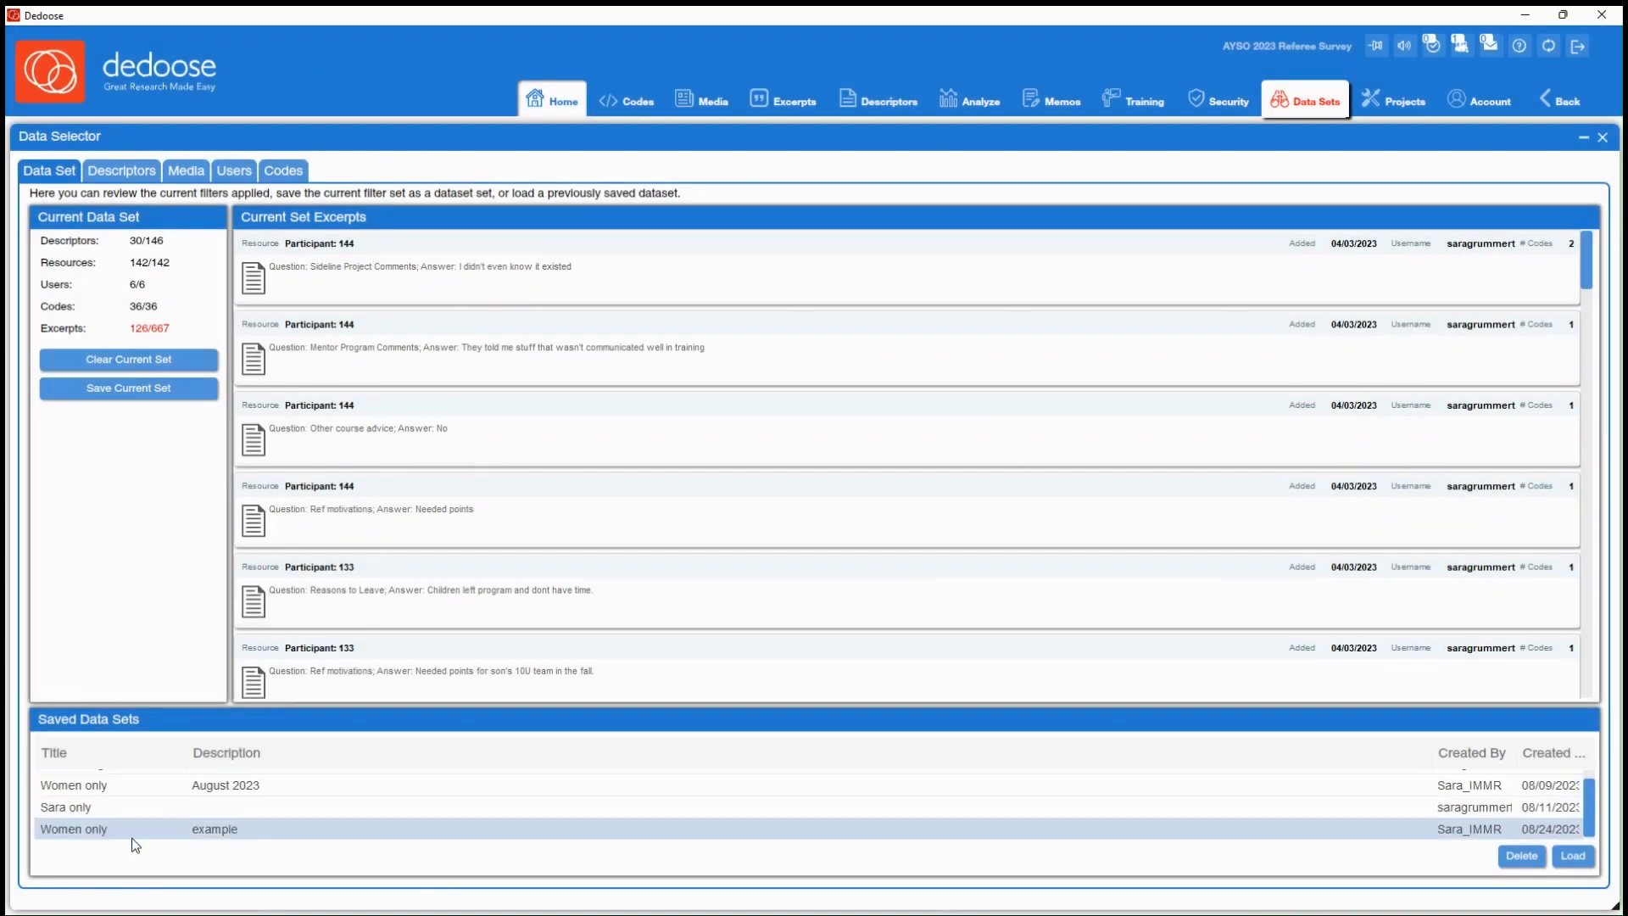
pyautogui.click(161, 836)
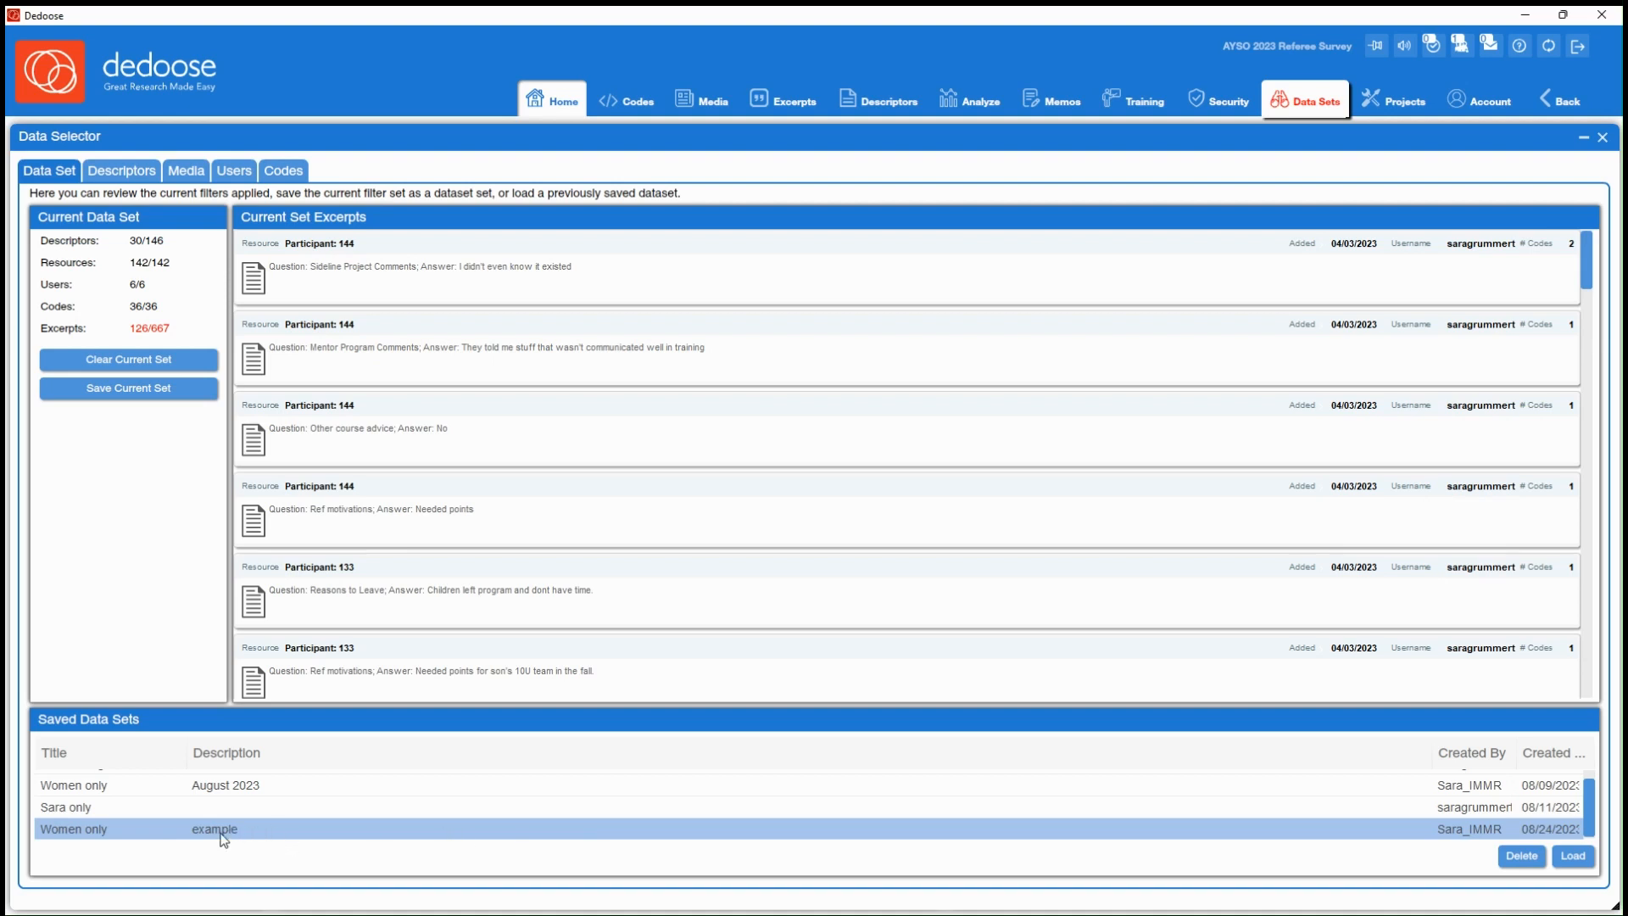
pyautogui.click(1573, 858)
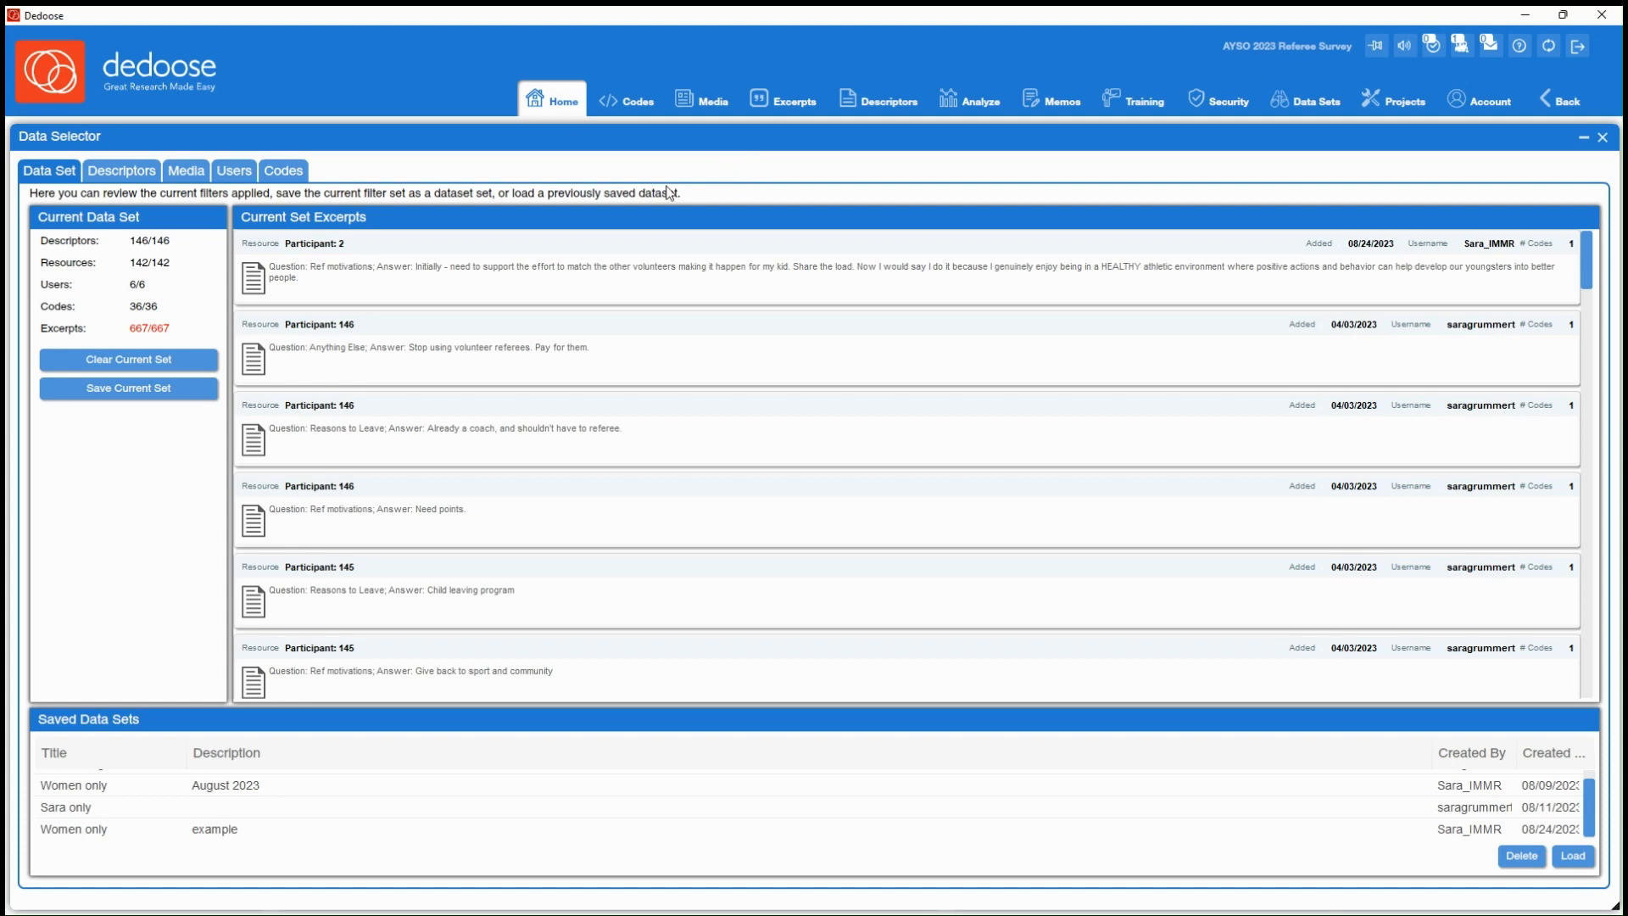
# Deactivate all media resources in the data selector and activate them again
pyautogui.click(188, 174)
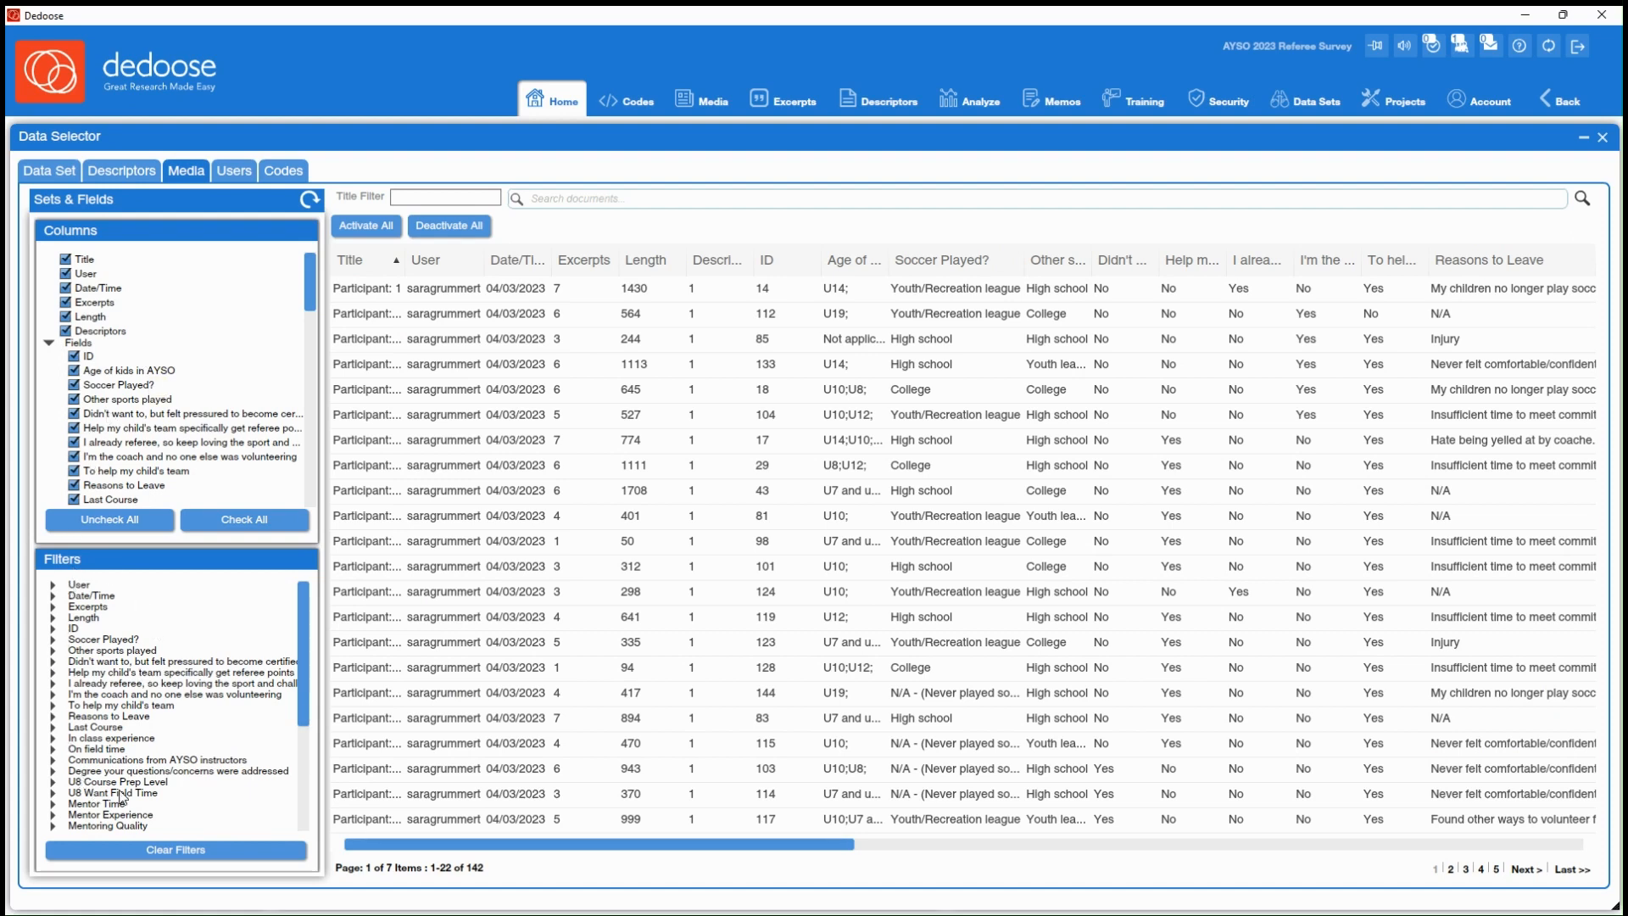
pyautogui.scroll(-2, 121, 797)
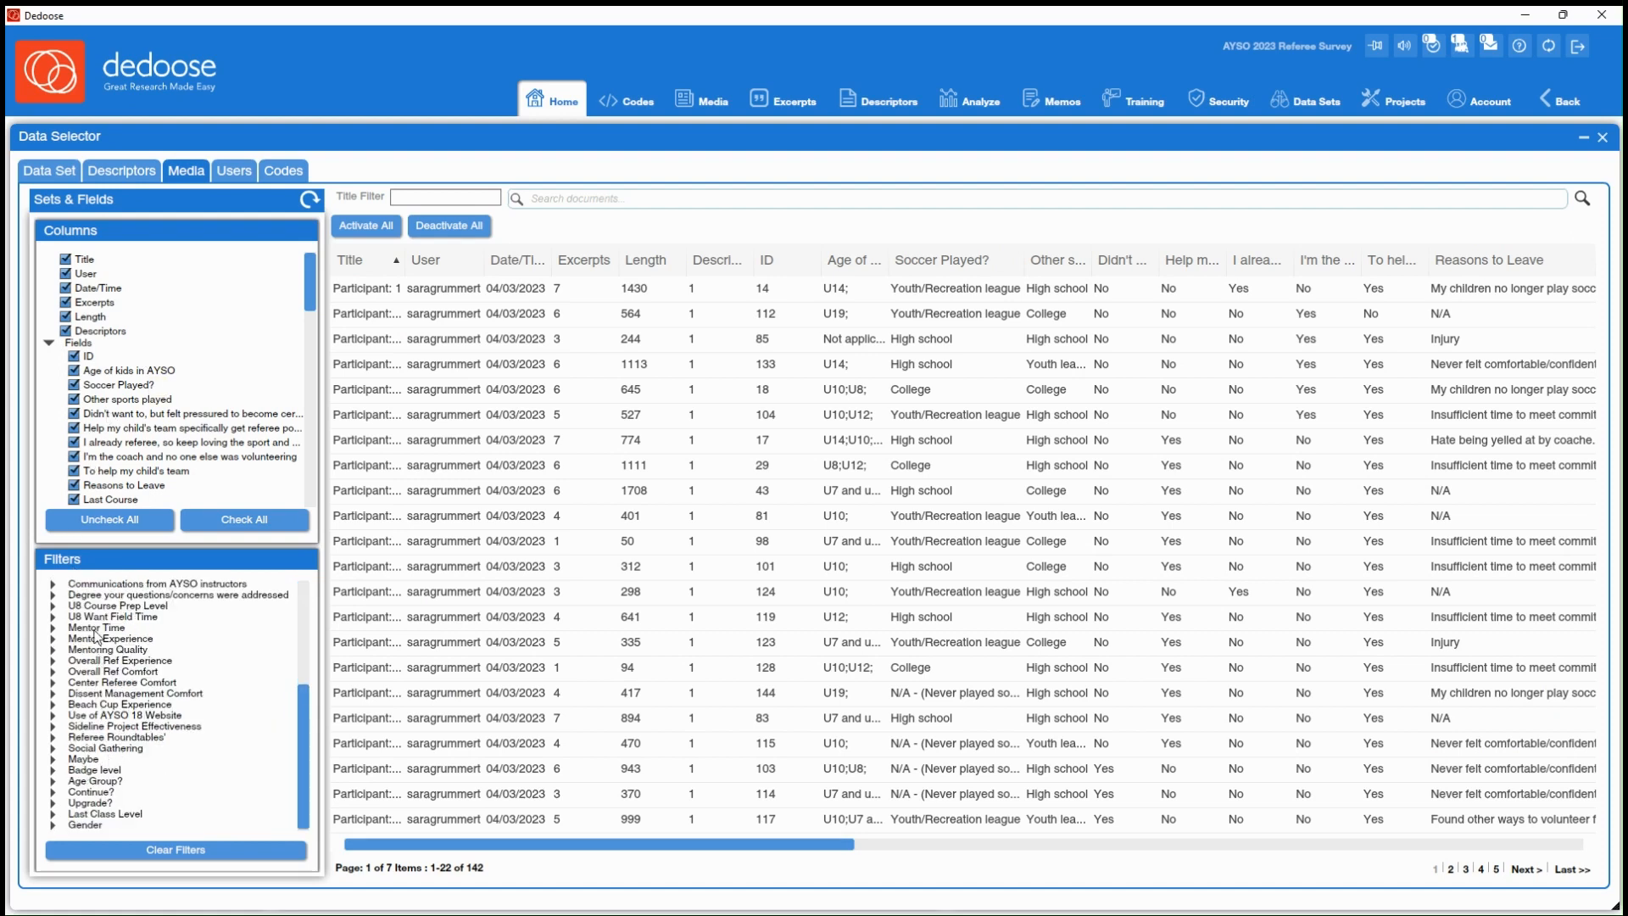
pyautogui.scroll(3, 106, 759)
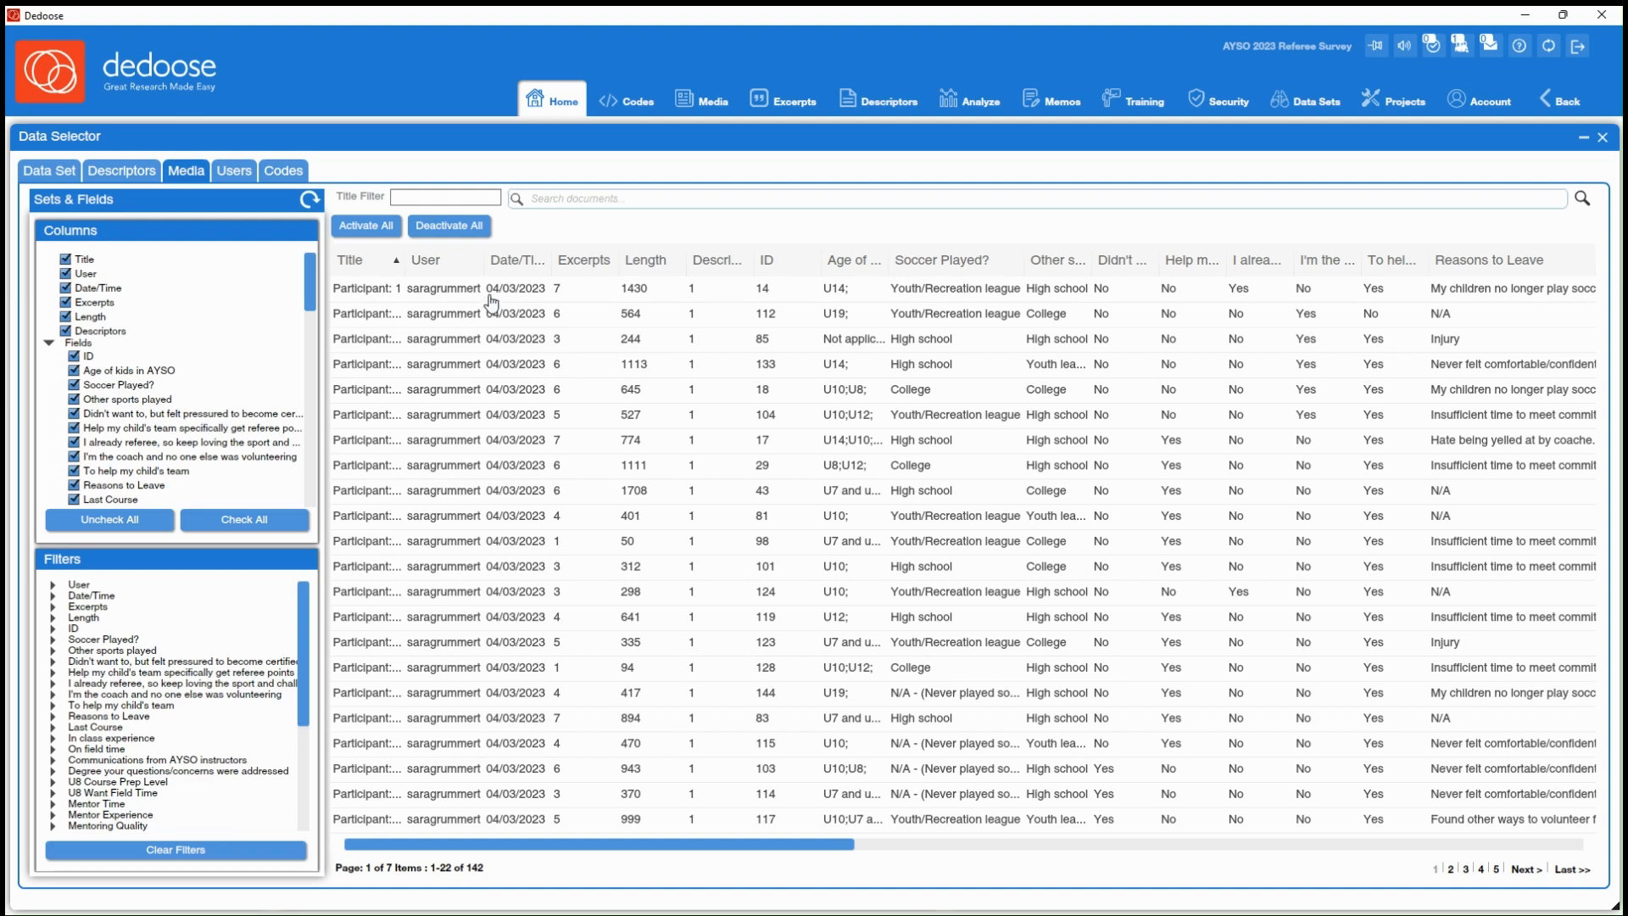
pyautogui.click(462, 240)
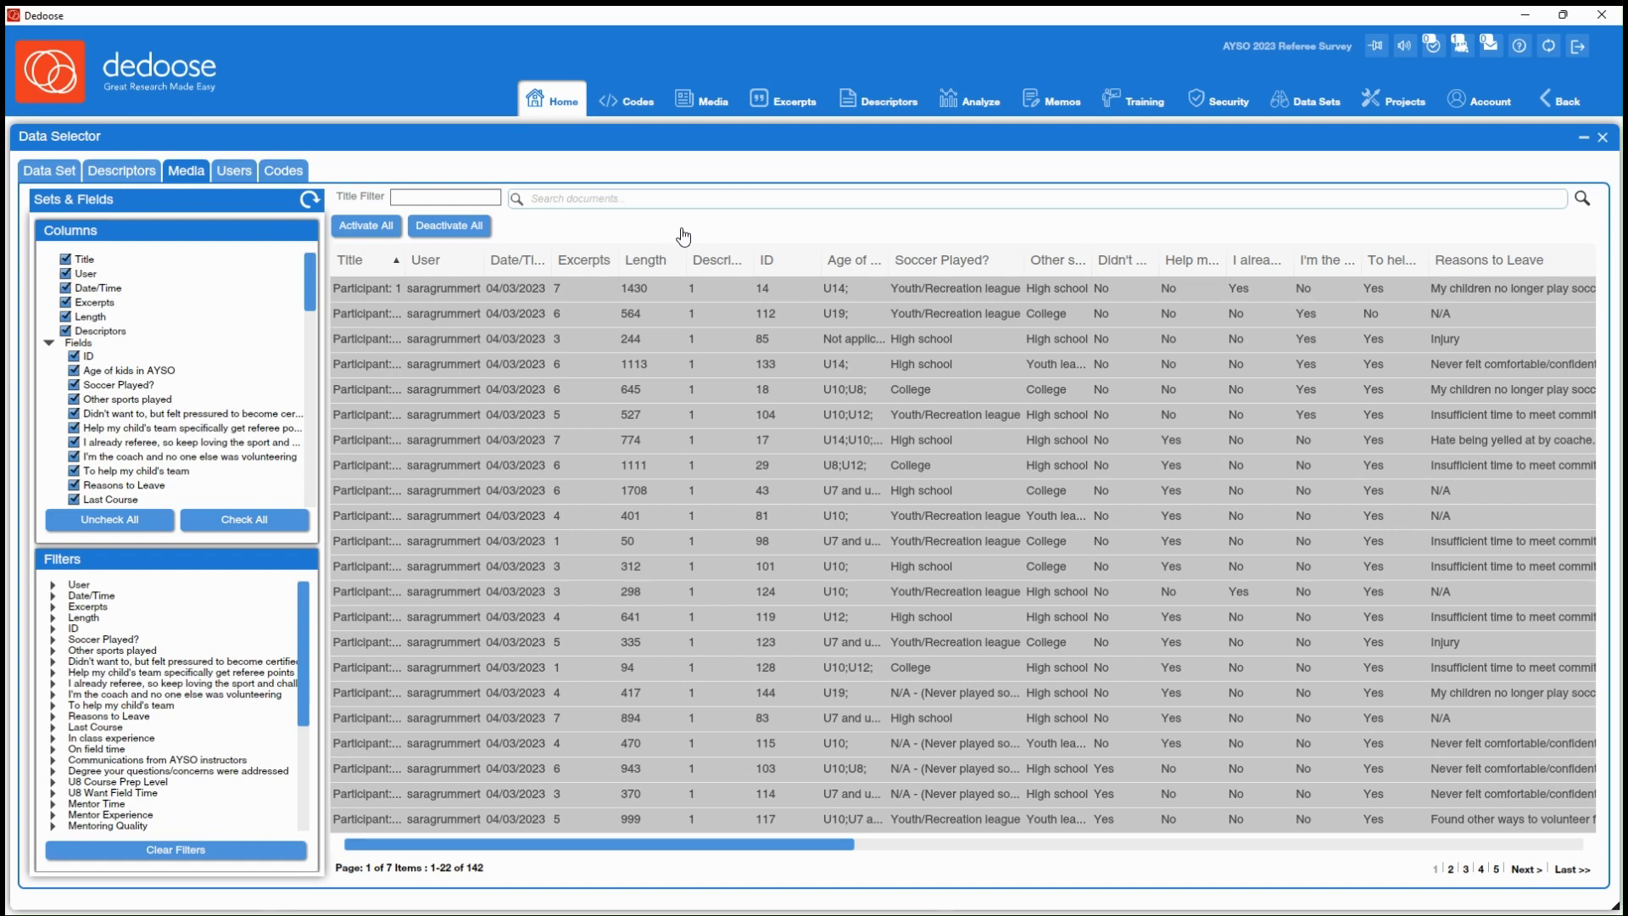
pyautogui.click(386, 226)
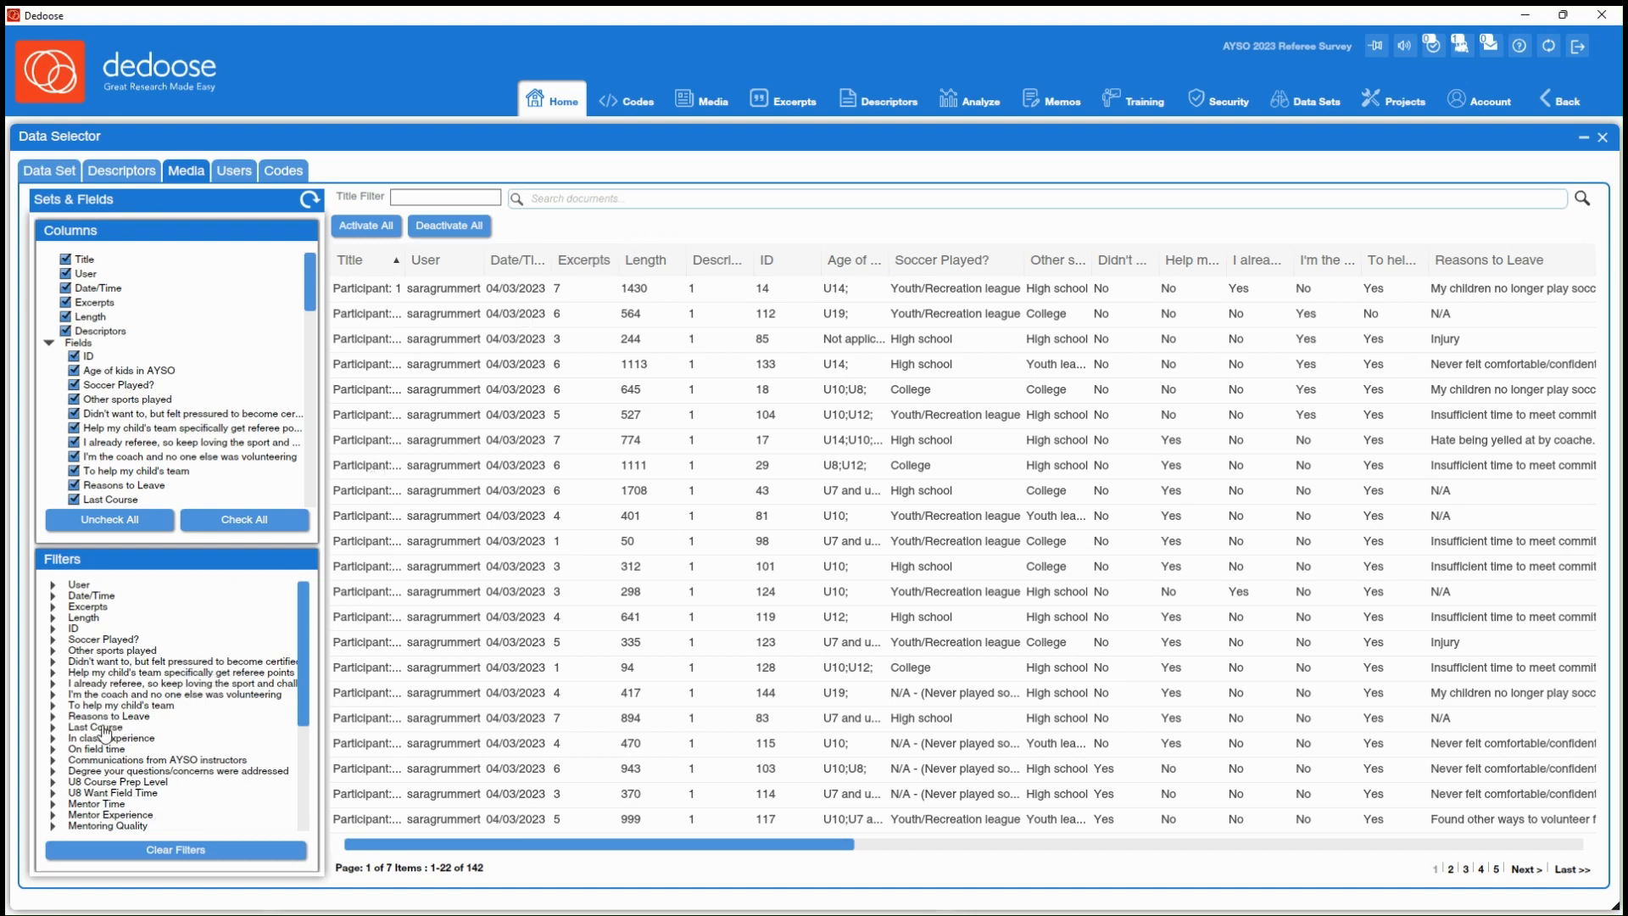
# Filter the media resources by Gender: Men, deactivate all of them and return to the current data set overview
pyautogui.scroll(-3, 96, 731)
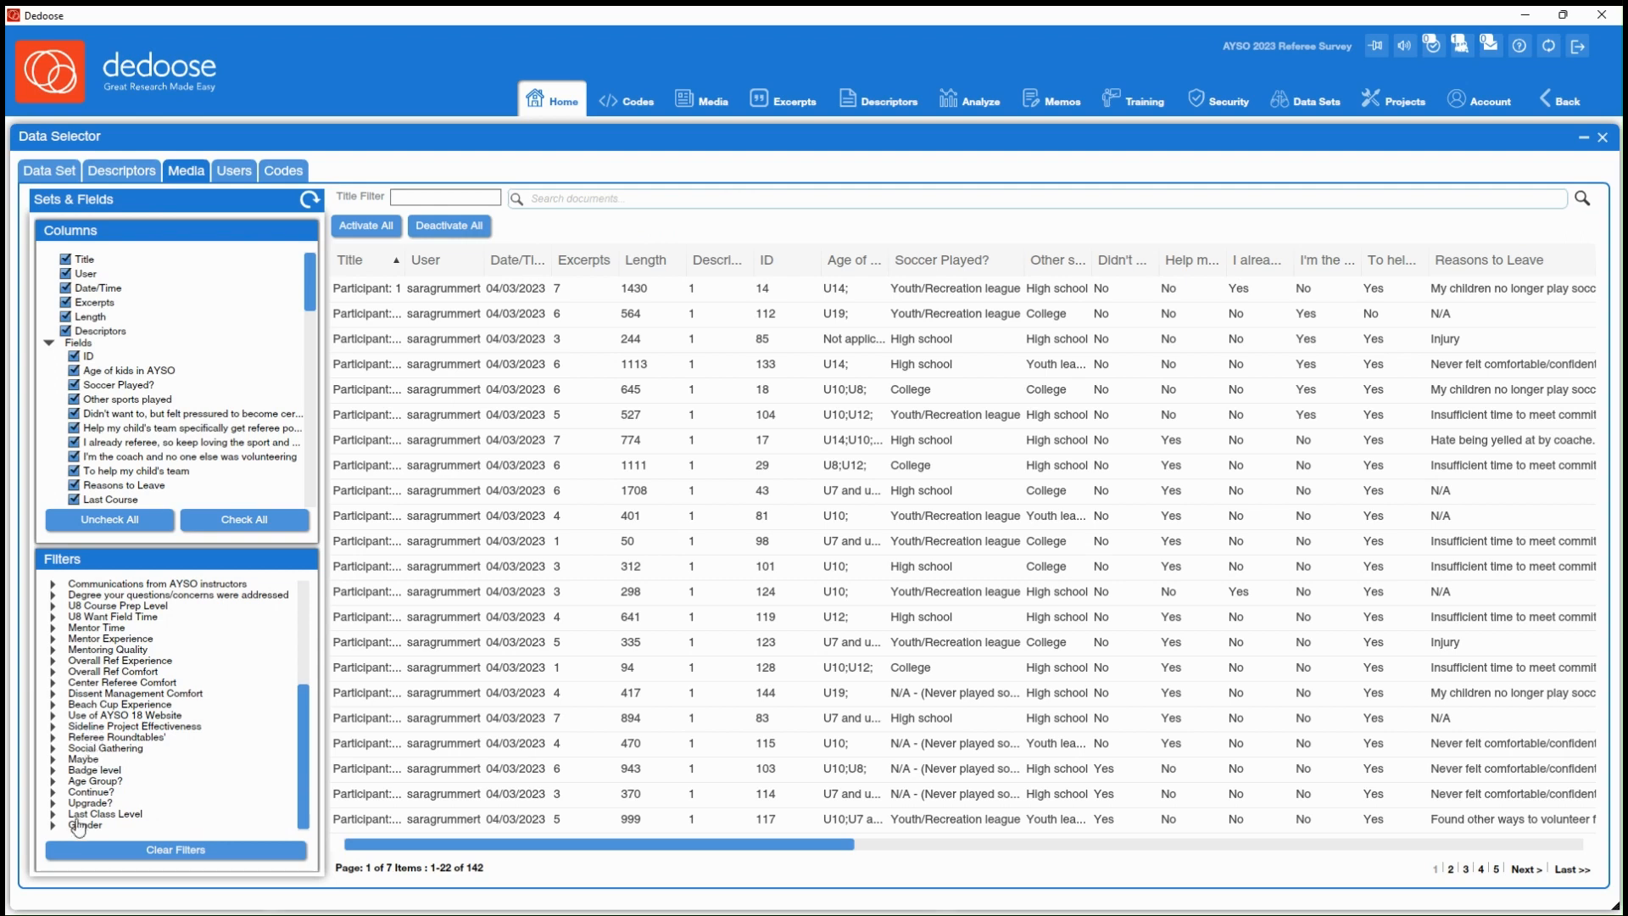
pyautogui.click(52, 831)
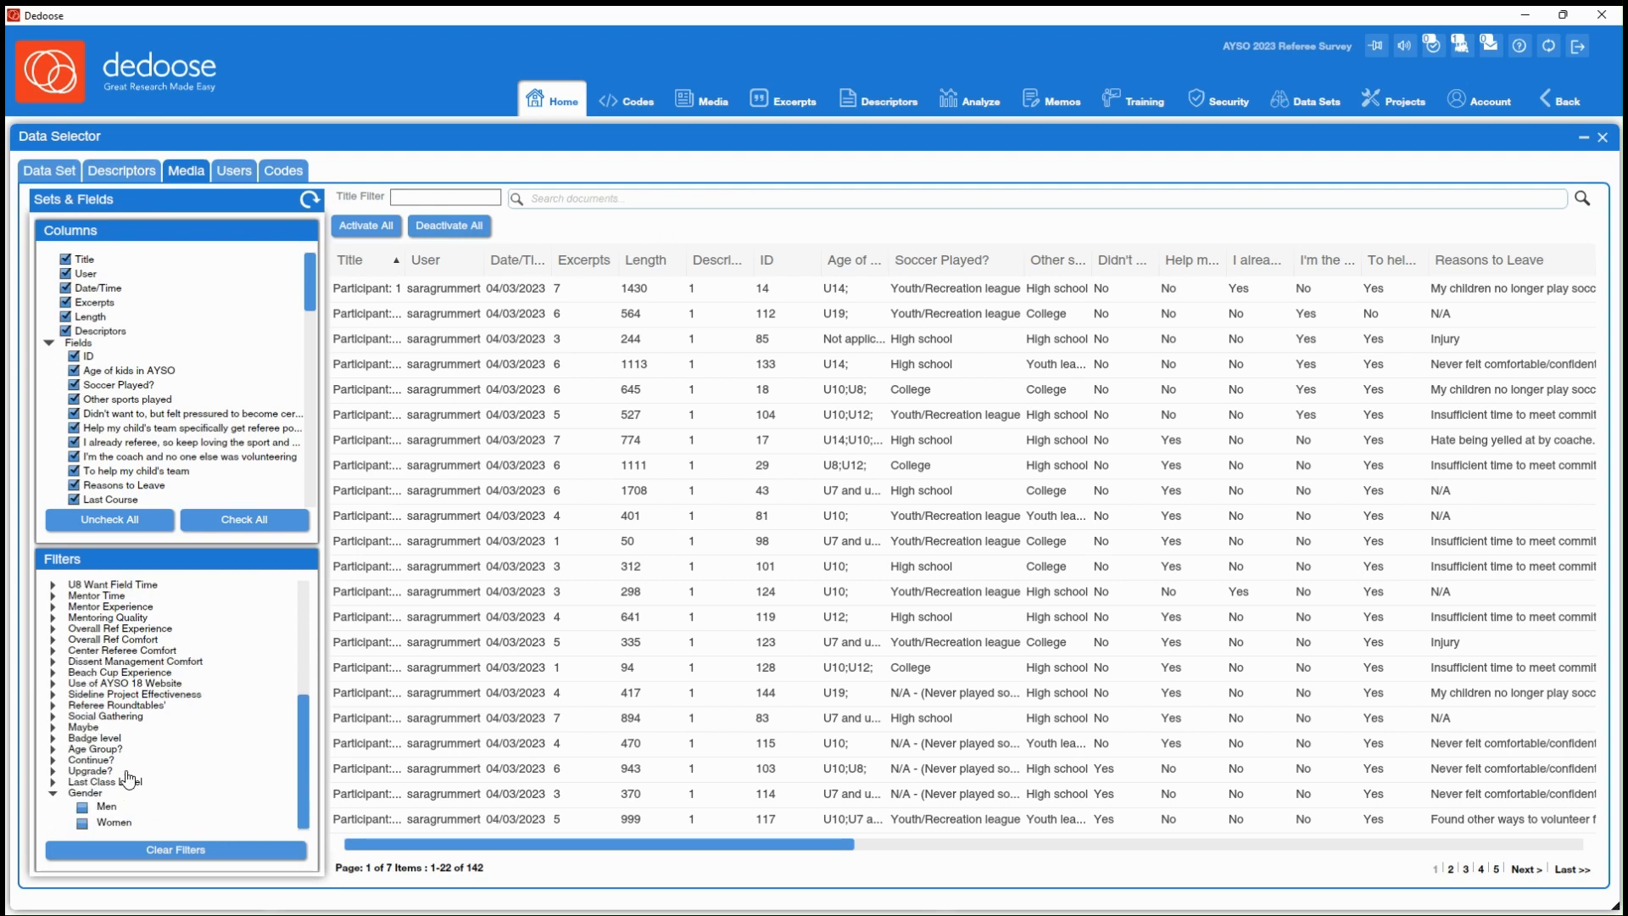
pyautogui.click(82, 807)
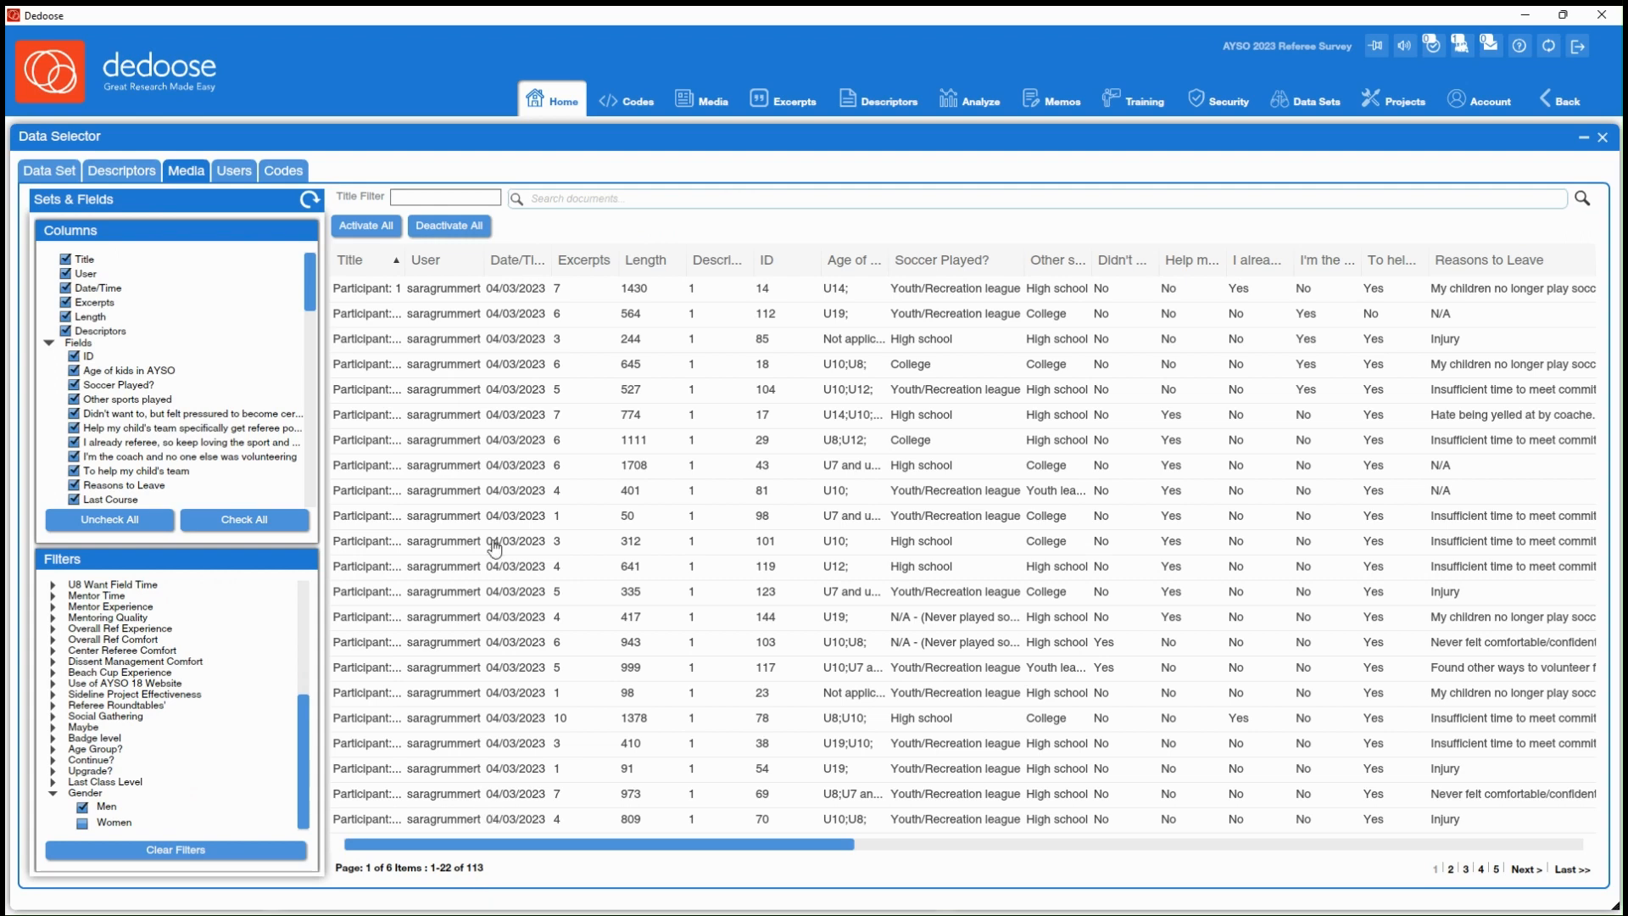
pyautogui.click(458, 225)
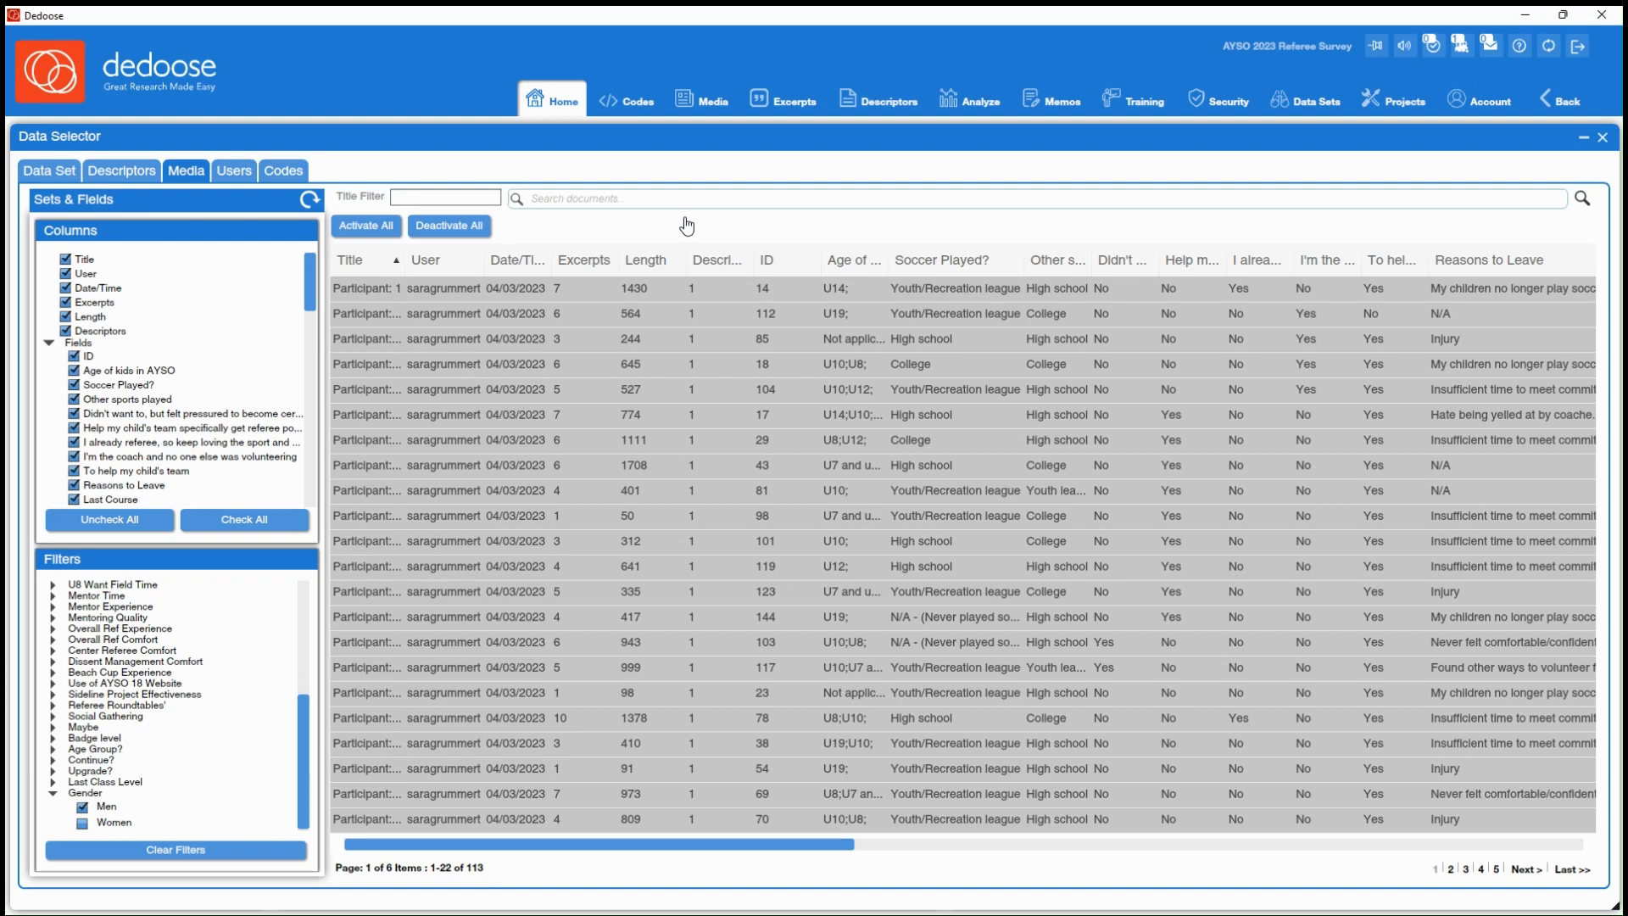
pyautogui.click(42, 180)
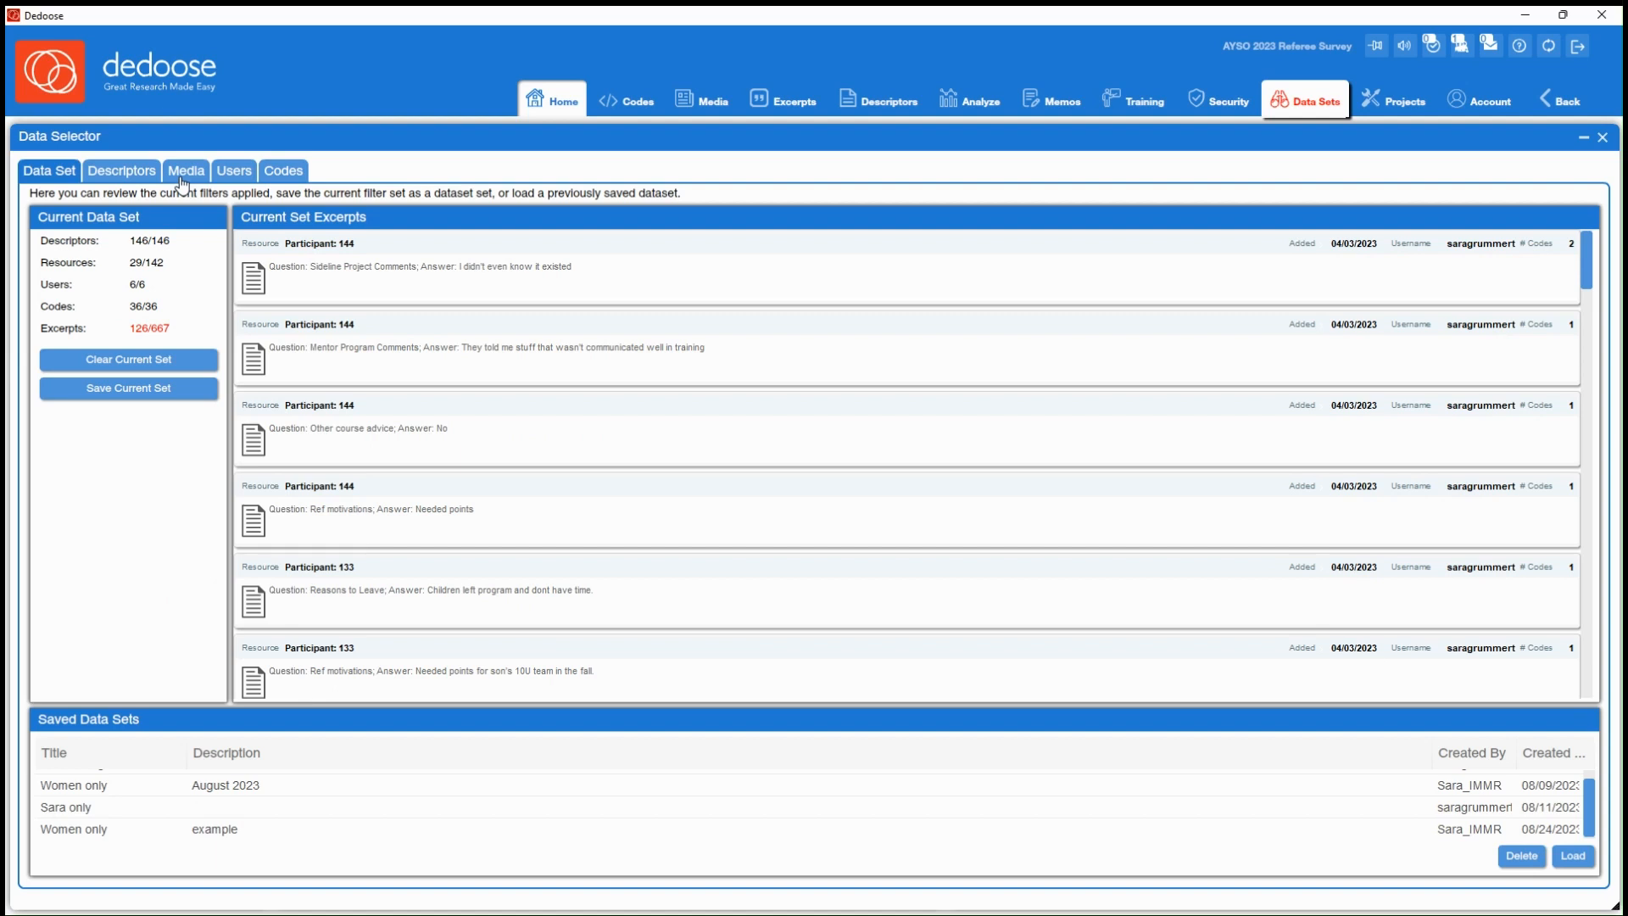
# Filter the descriptors by Gender: Men, deactivate all of them and check the current data set overview
pyautogui.click(124, 174)
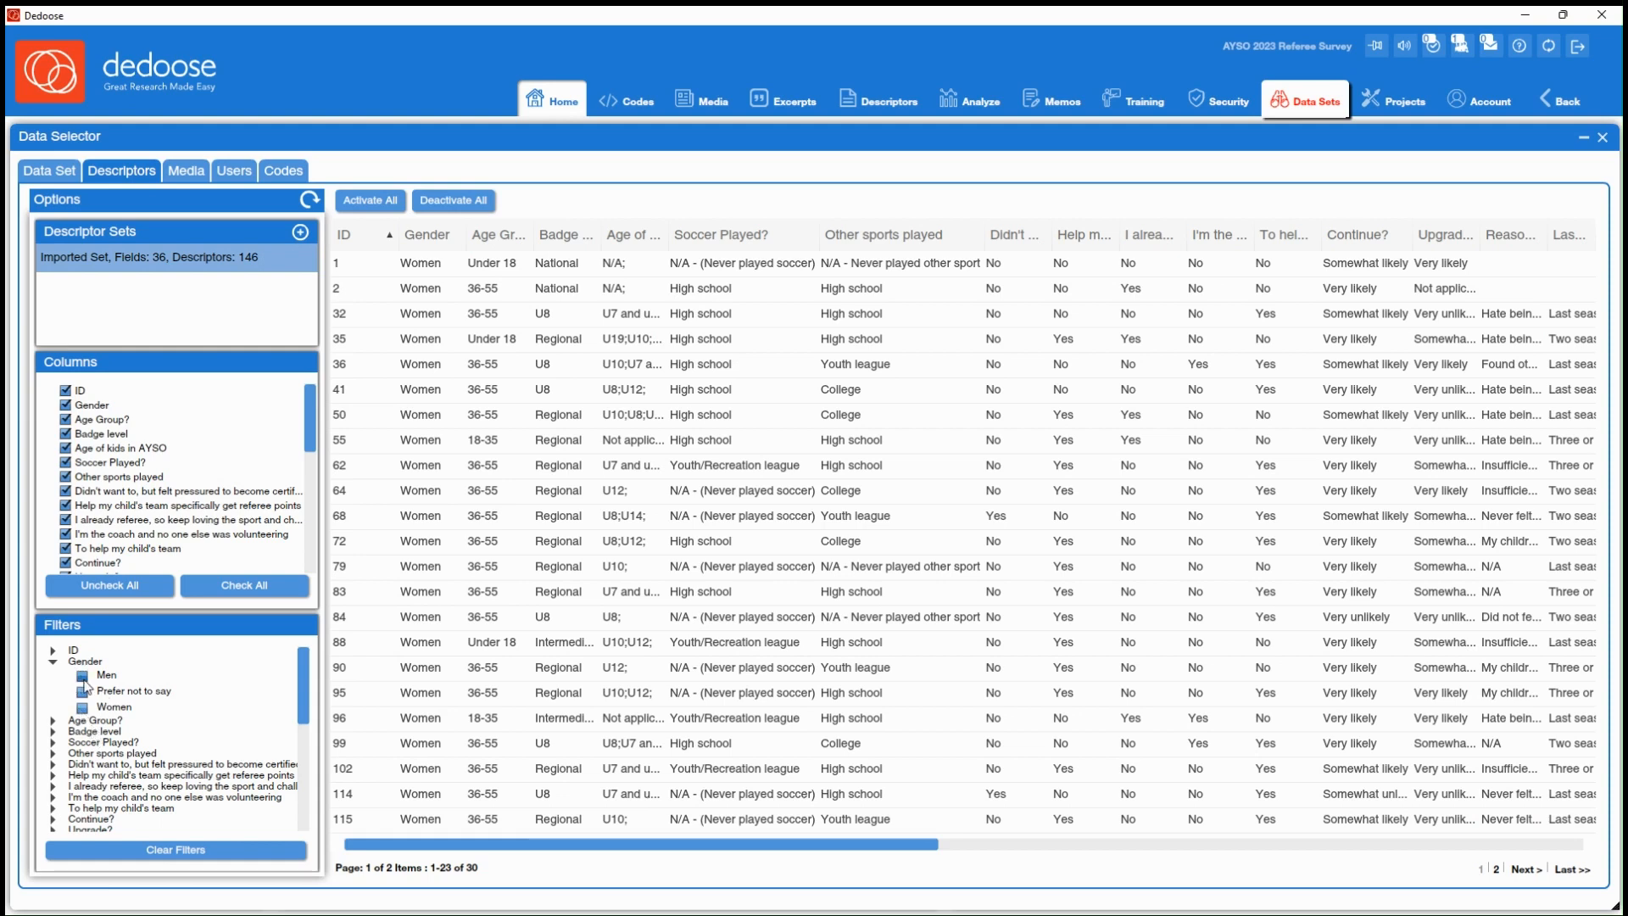
pyautogui.click(82, 675)
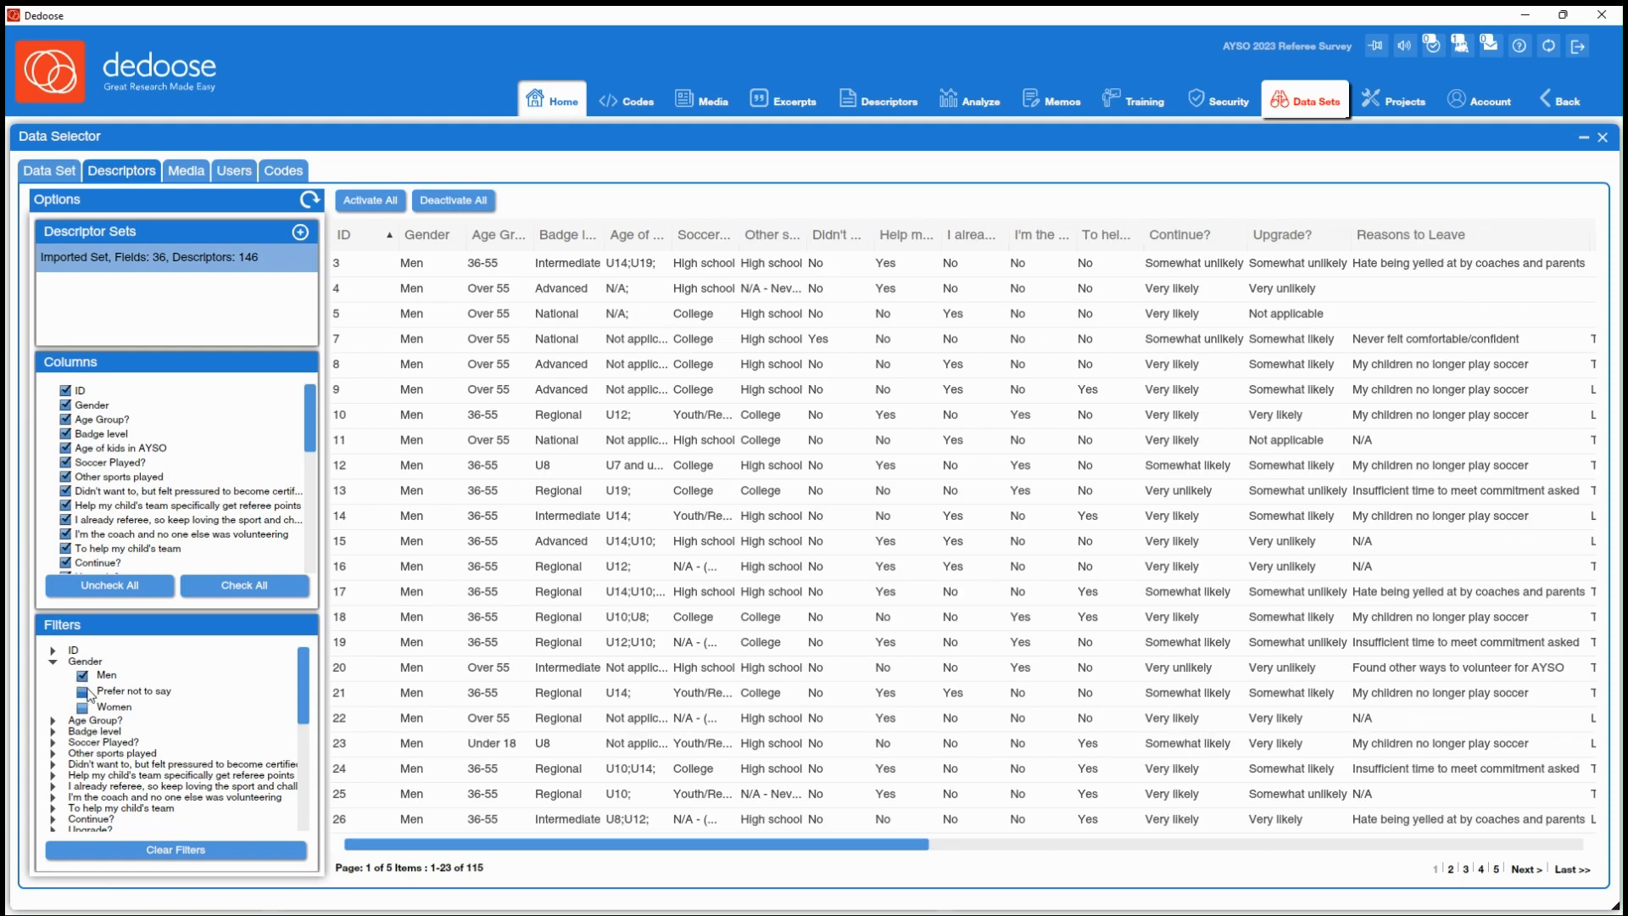
pyautogui.click(463, 202)
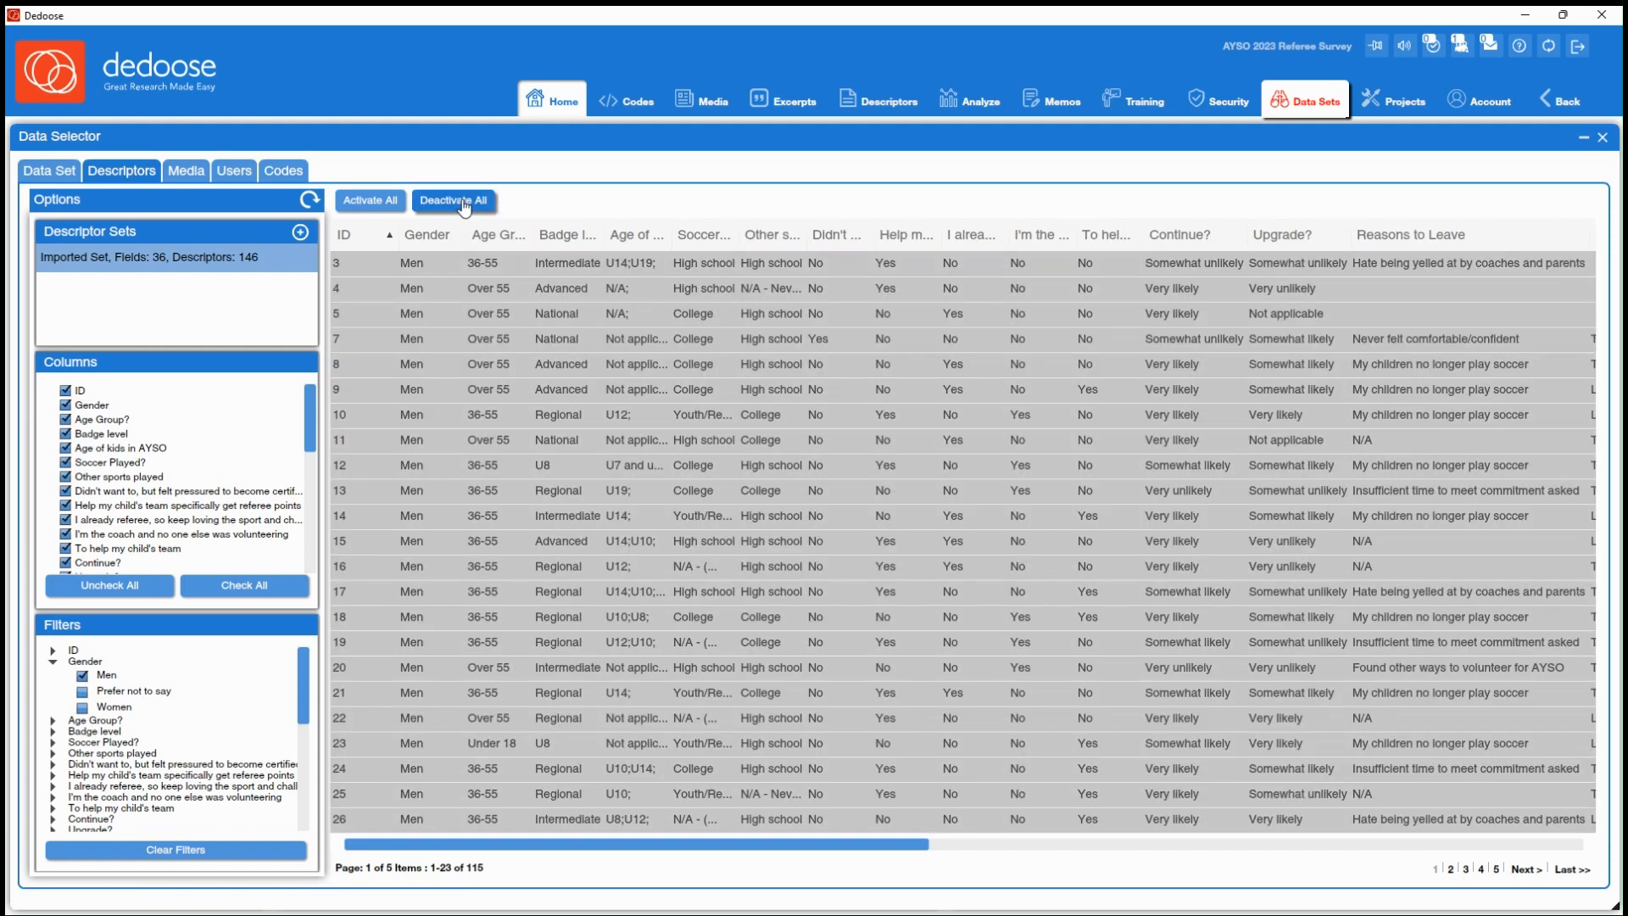
pyautogui.click(51, 176)
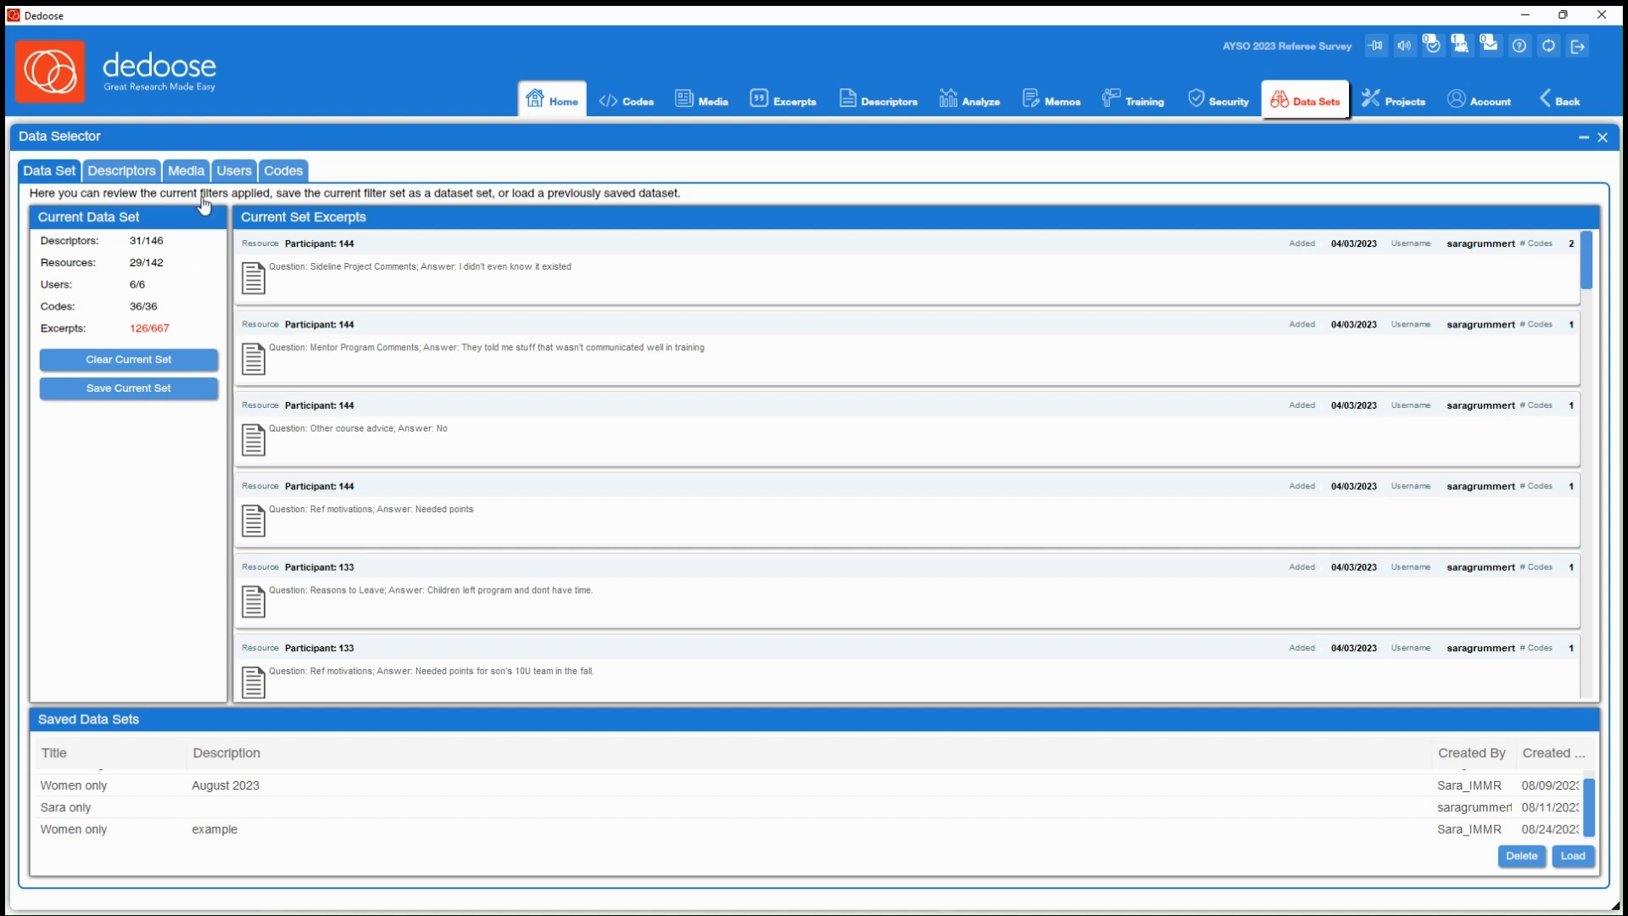
# Deactivate all users in the data selector and reactivate only the two users who have excerpts
pyautogui.click(236, 174)
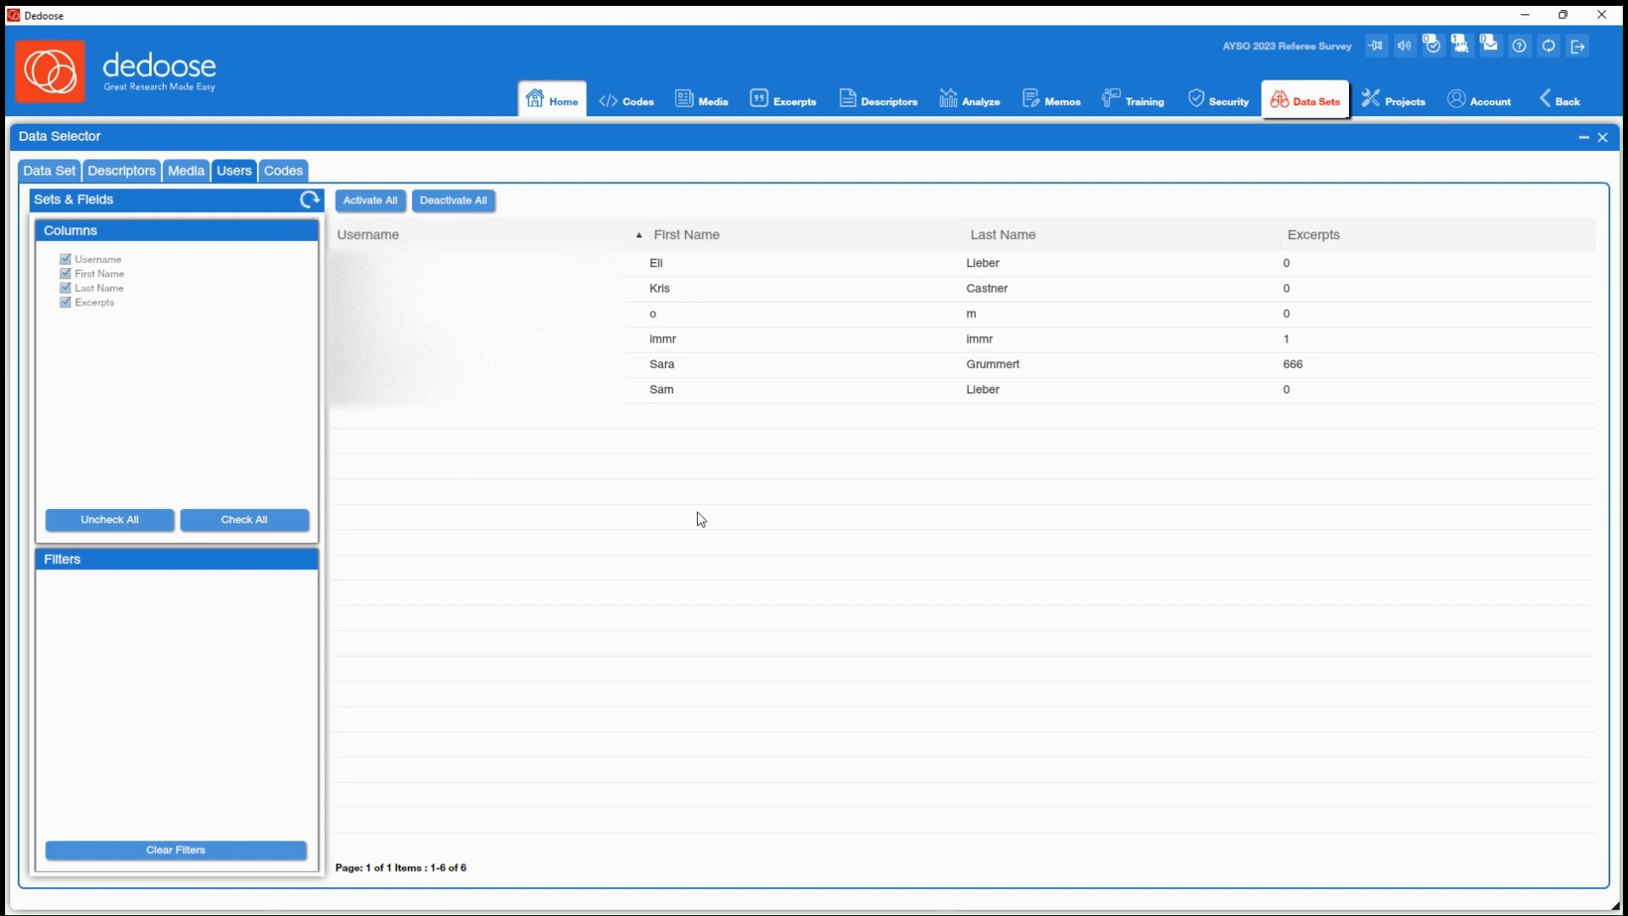
pyautogui.click(473, 202)
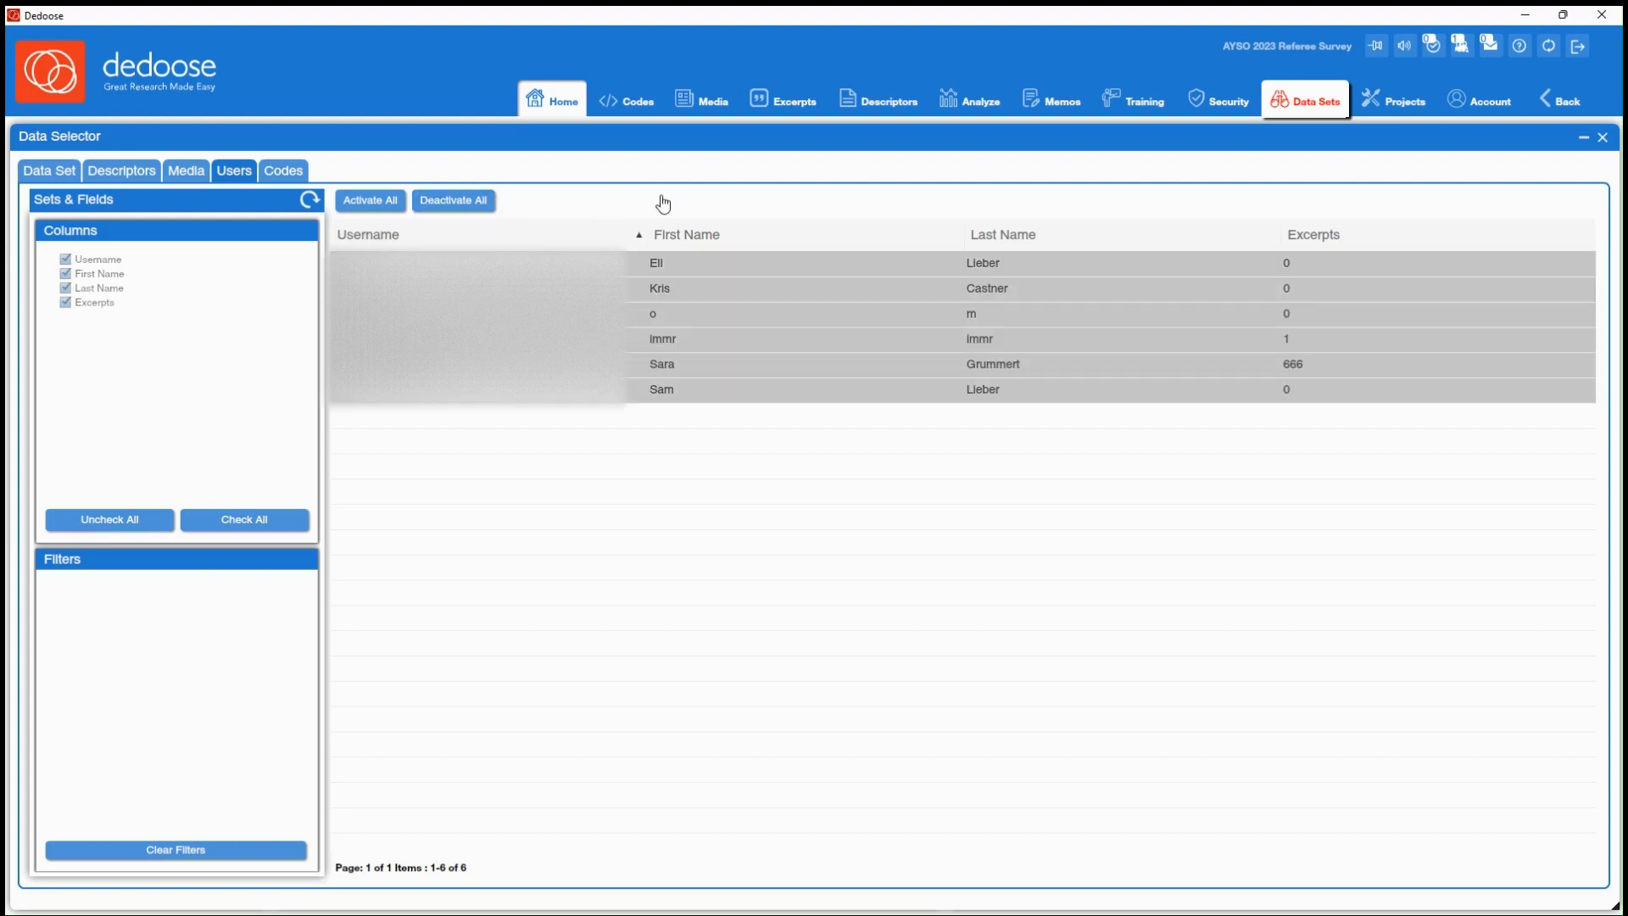
pyautogui.click(662, 338)
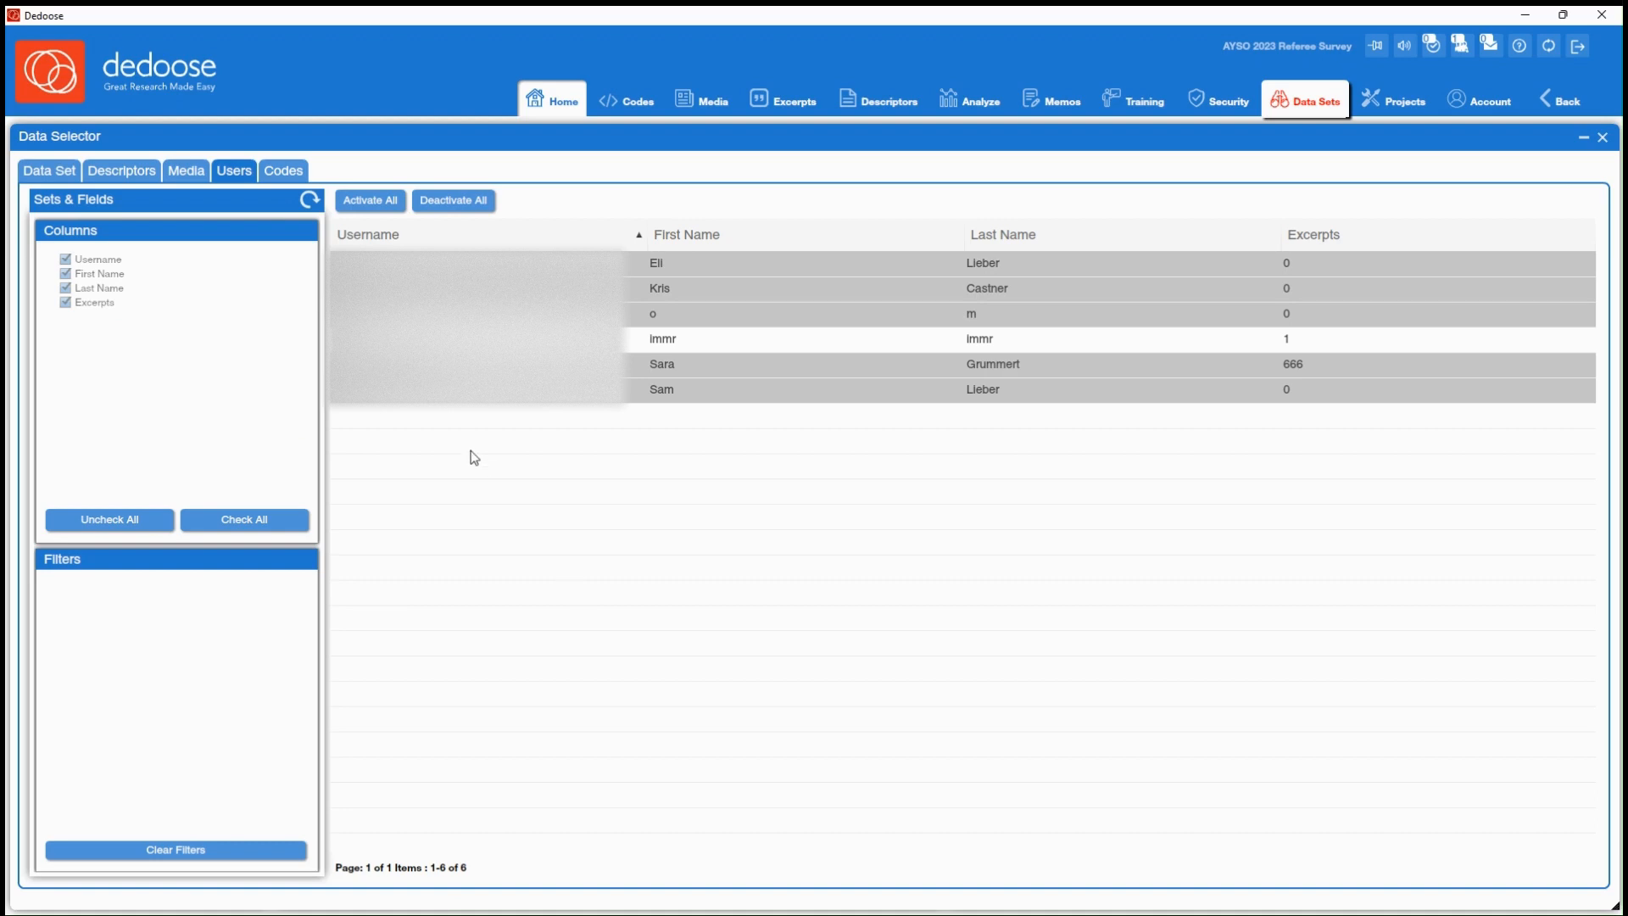
pyautogui.click(453, 365)
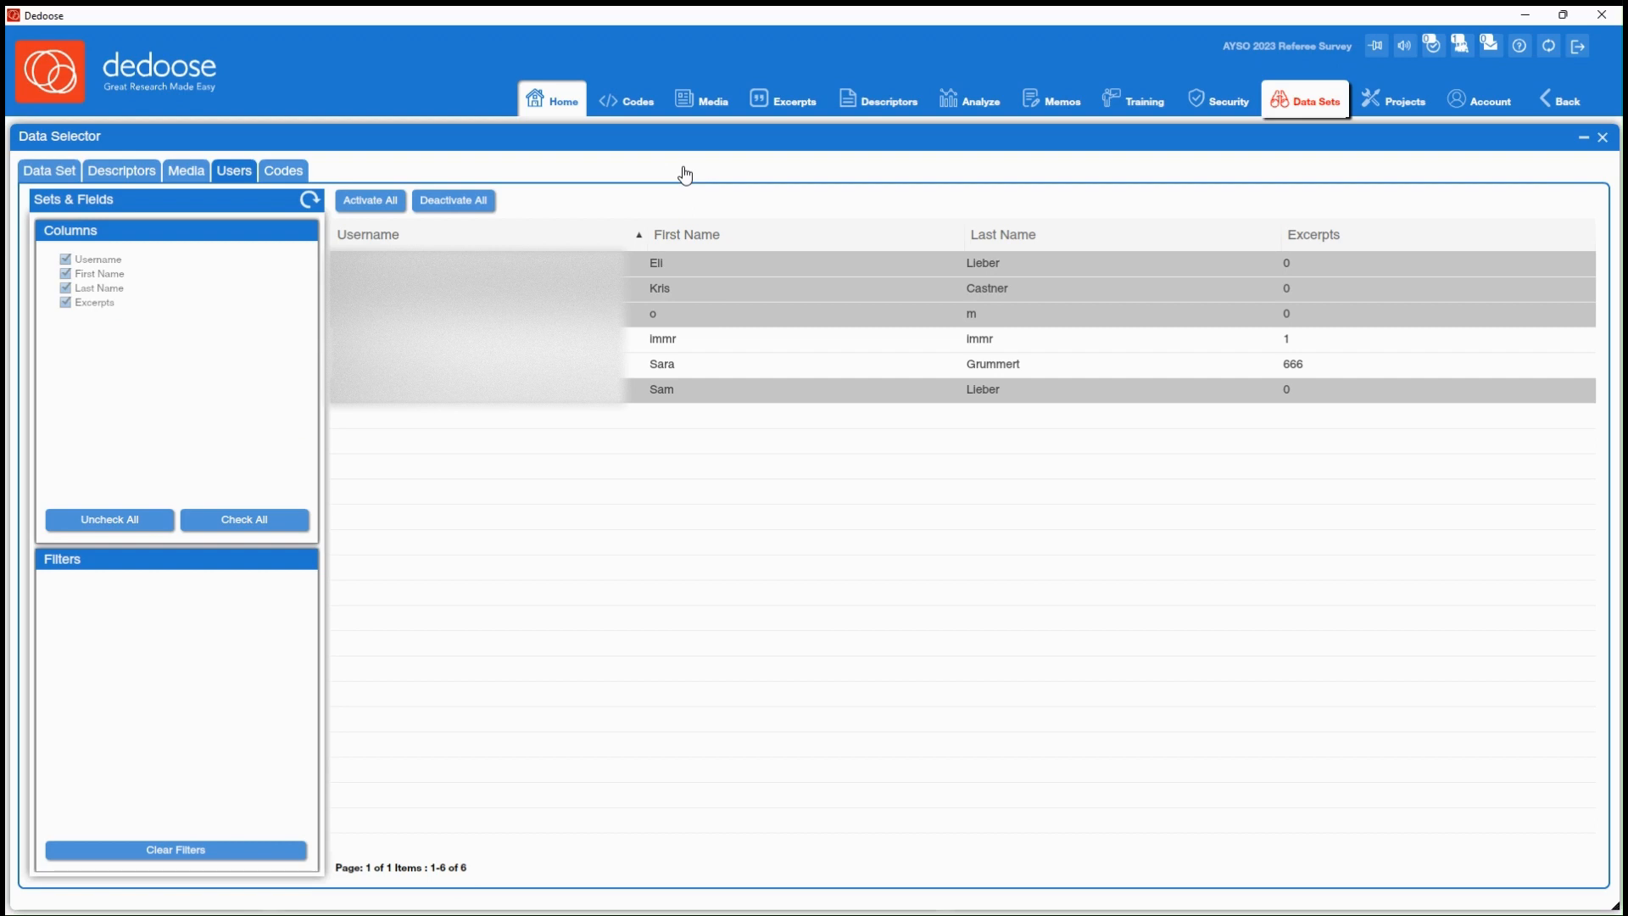
# Clear all code selections in the data selector and include only Reasons to Leave with its six child codes
pyautogui.click(287, 174)
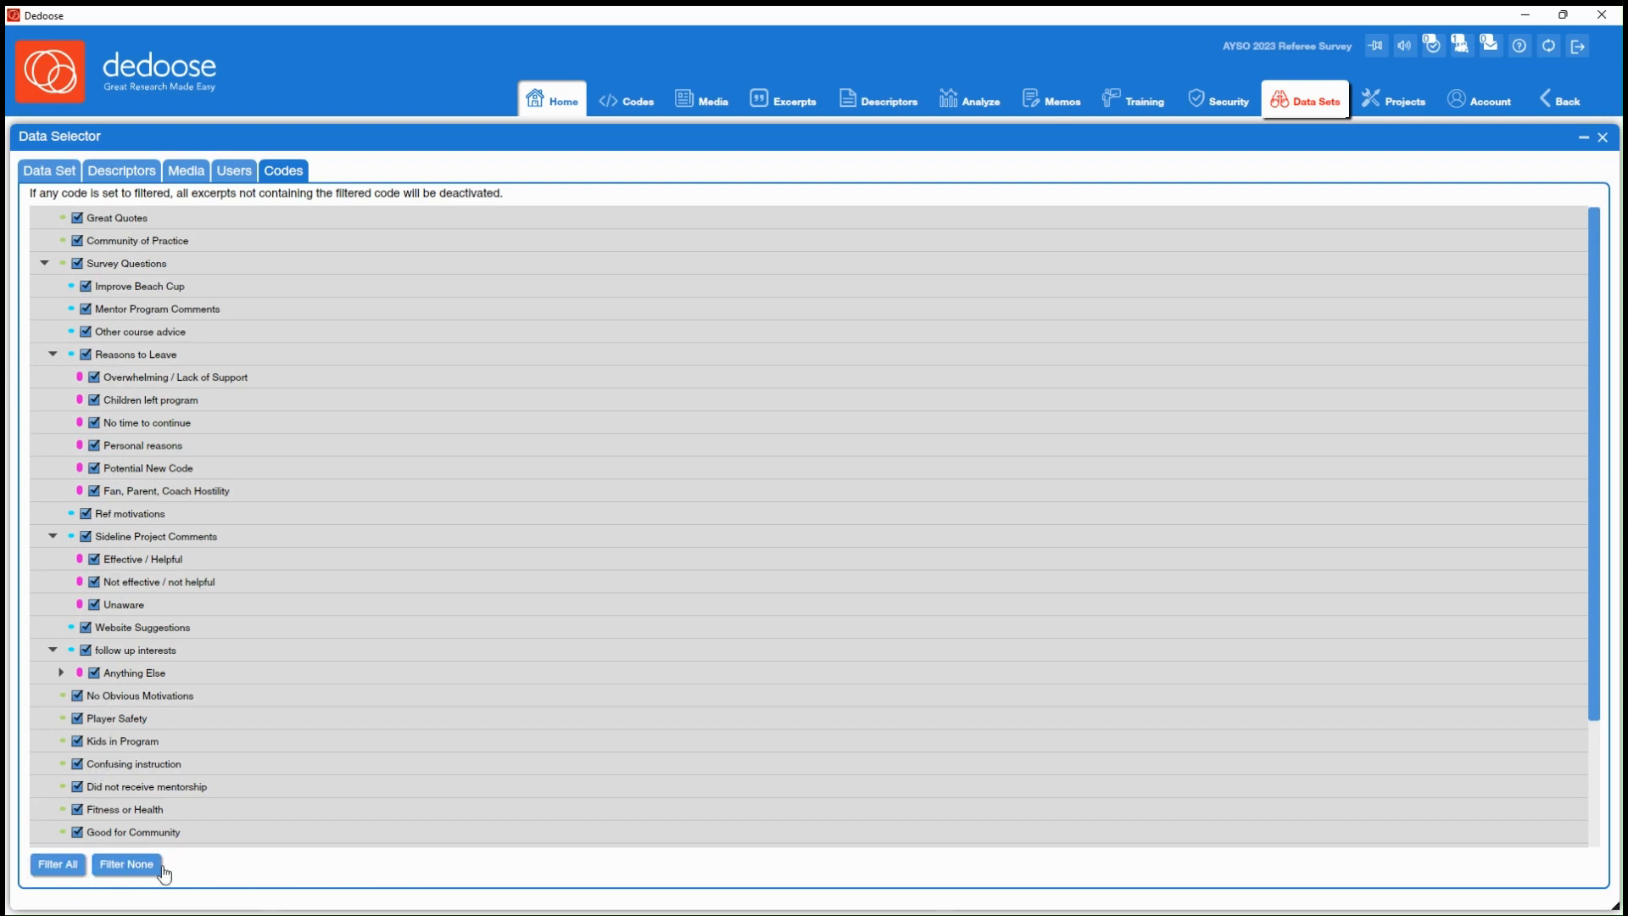
pyautogui.click(126, 864)
pyautogui.click(86, 355)
pyautogui.click(95, 378)
pyautogui.click(94, 400)
pyautogui.click(94, 422)
pyautogui.click(94, 445)
pyautogui.click(94, 468)
pyautogui.click(94, 491)
# Add Ref motivations and Sideline Project Comments with its three child codes to the code filter and return to the current data set overview
pyautogui.click(86, 514)
pyautogui.click(86, 536)
pyautogui.click(94, 560)
pyautogui.click(94, 581)
pyautogui.click(94, 604)
pyautogui.click(60, 174)
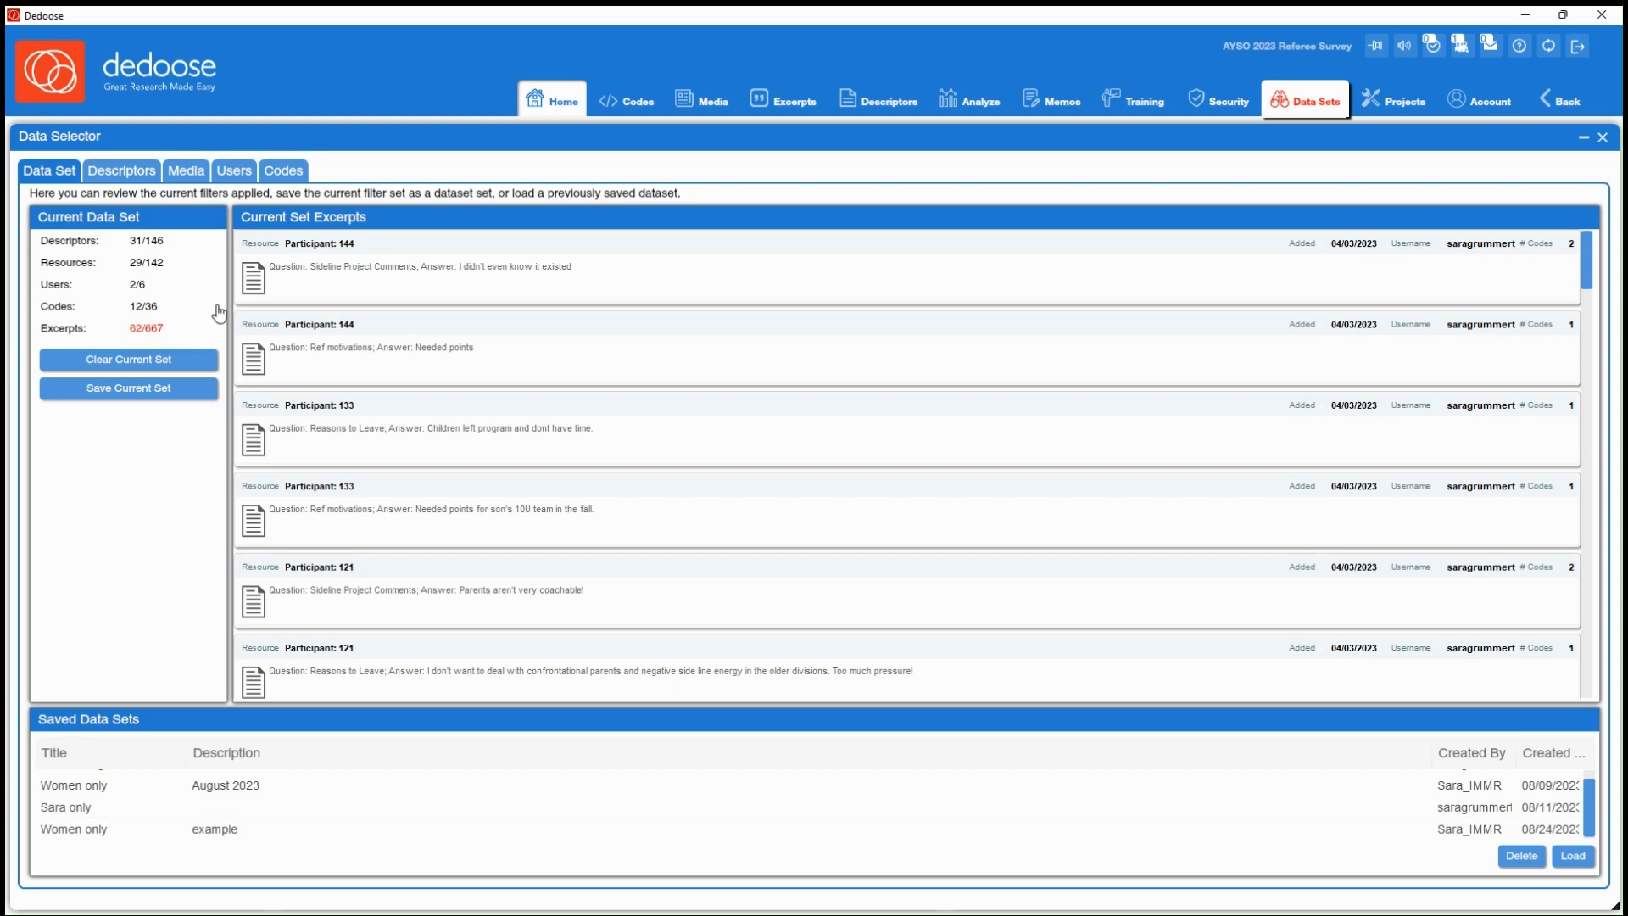
# Close the data selector and open the Code Co-Occurrence chart from the code charts in the analysis workspace
pyautogui.click(1602, 137)
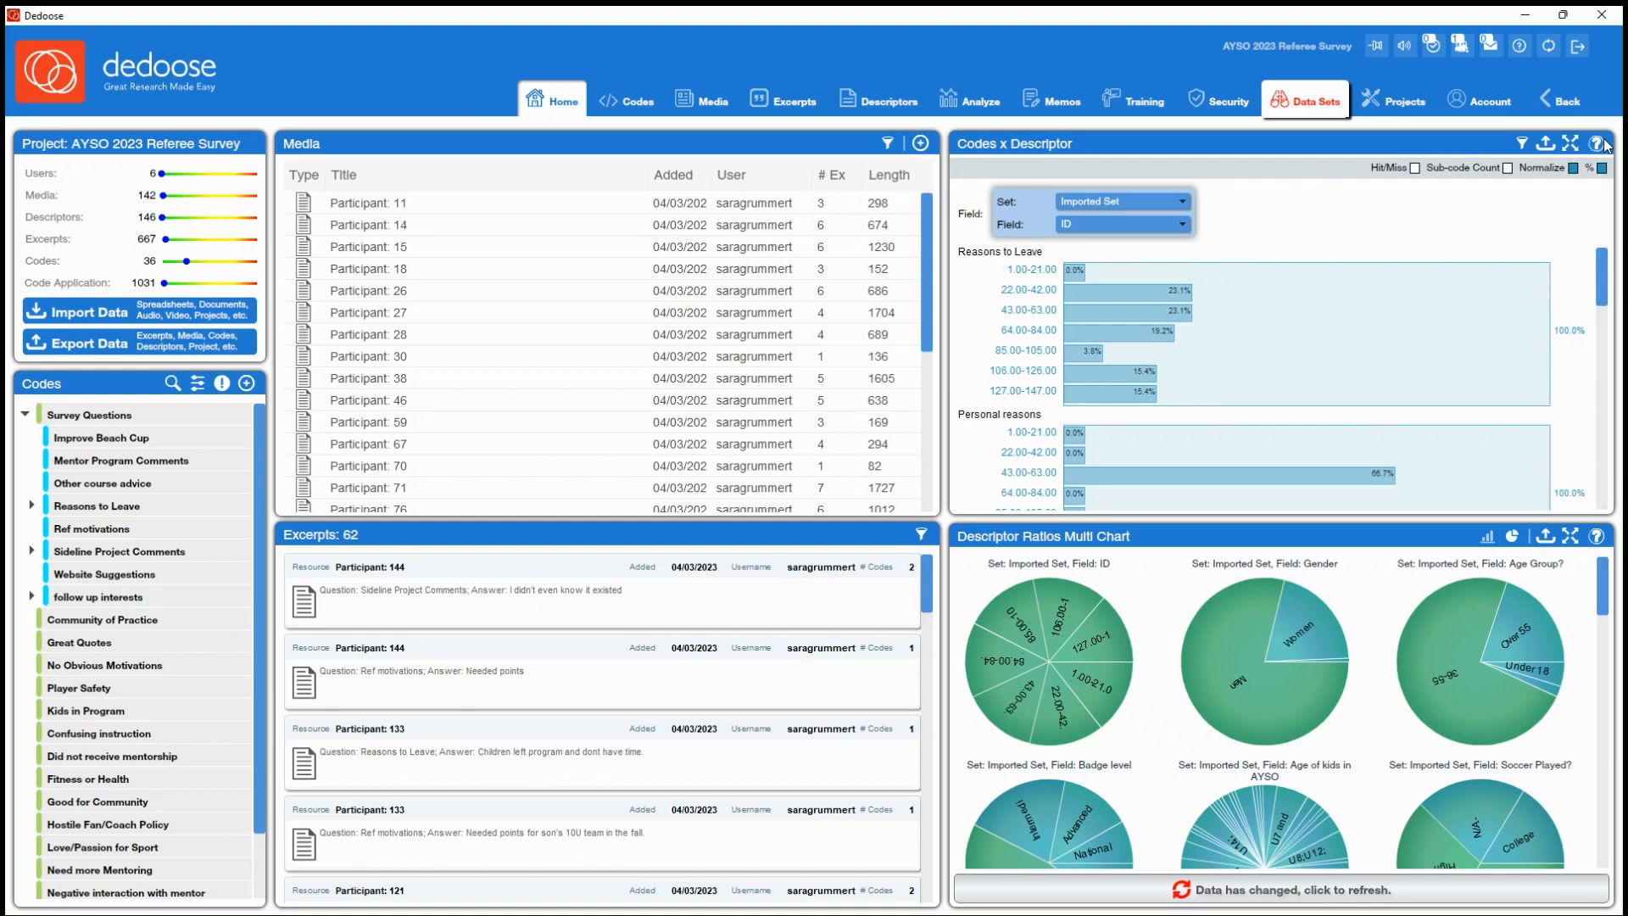
pyautogui.click(983, 106)
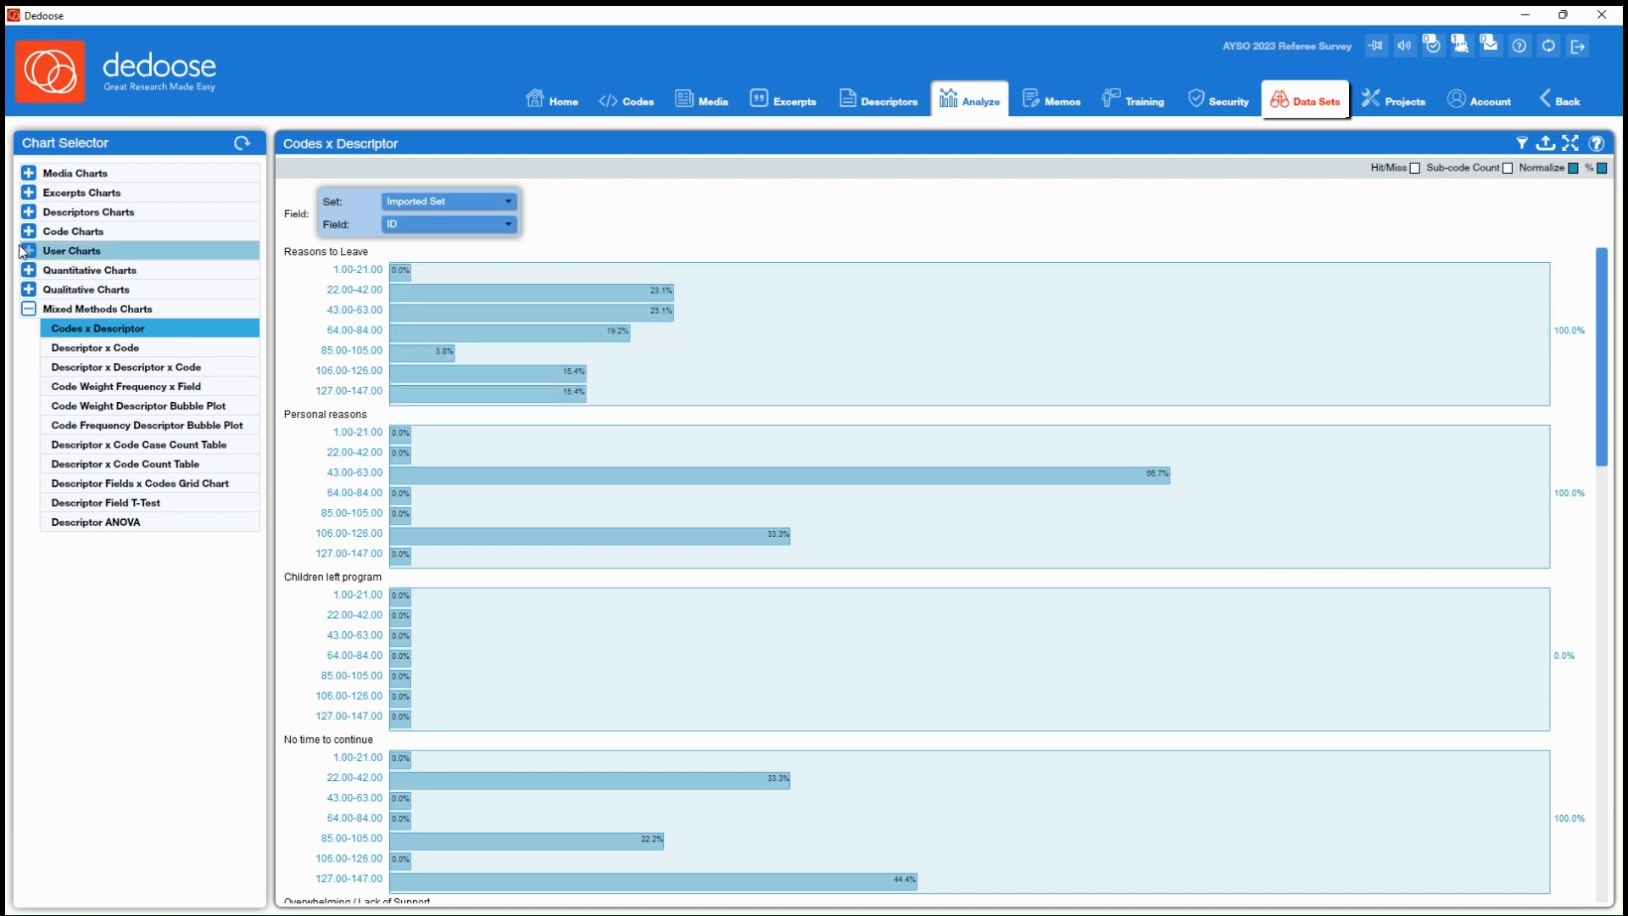
pyautogui.click(72, 231)
pyautogui.click(99, 367)
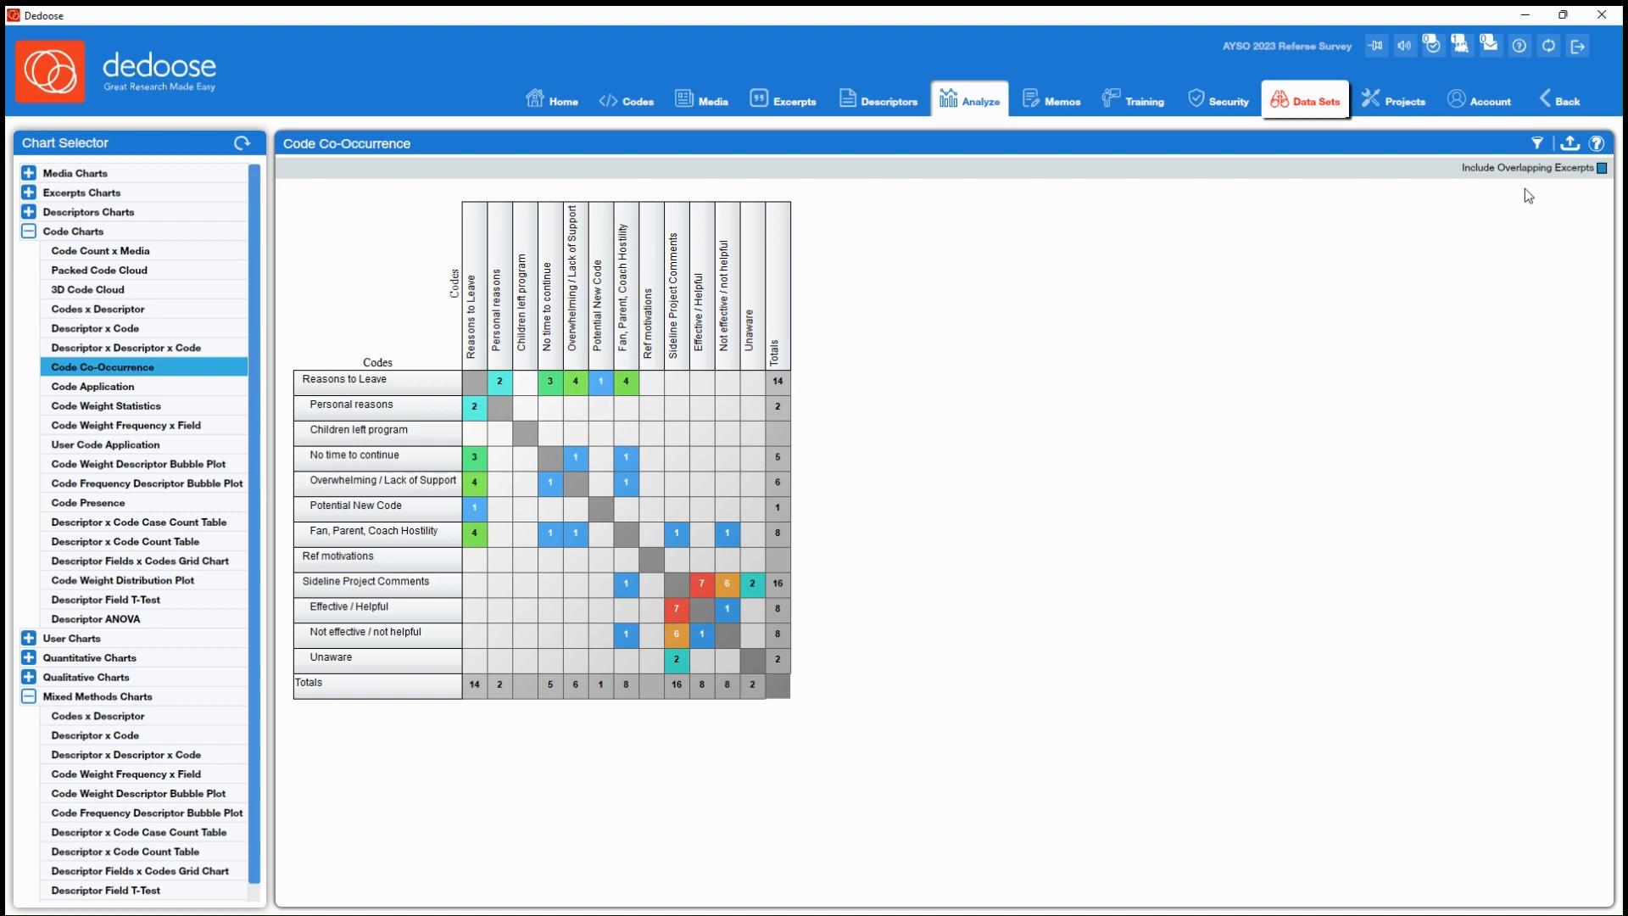
# Turn off the data set filter on the Code Co-Occurrence chart, review the full matrix and turn the filter back on
pyautogui.click(1537, 146)
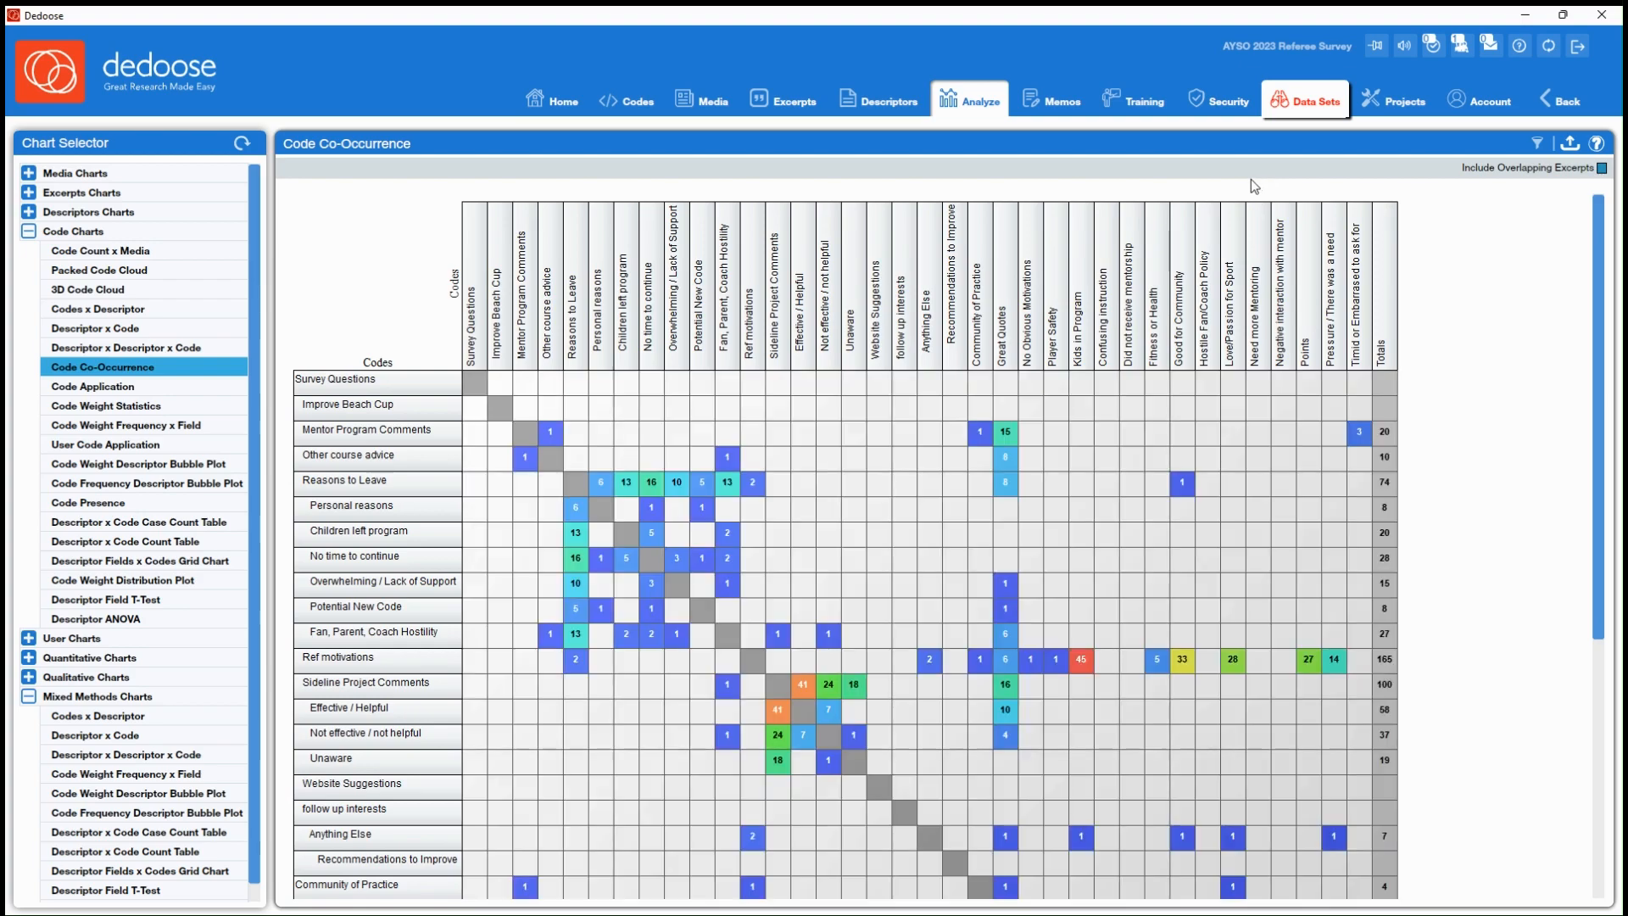
pyautogui.scroll(-5, 1456, 458)
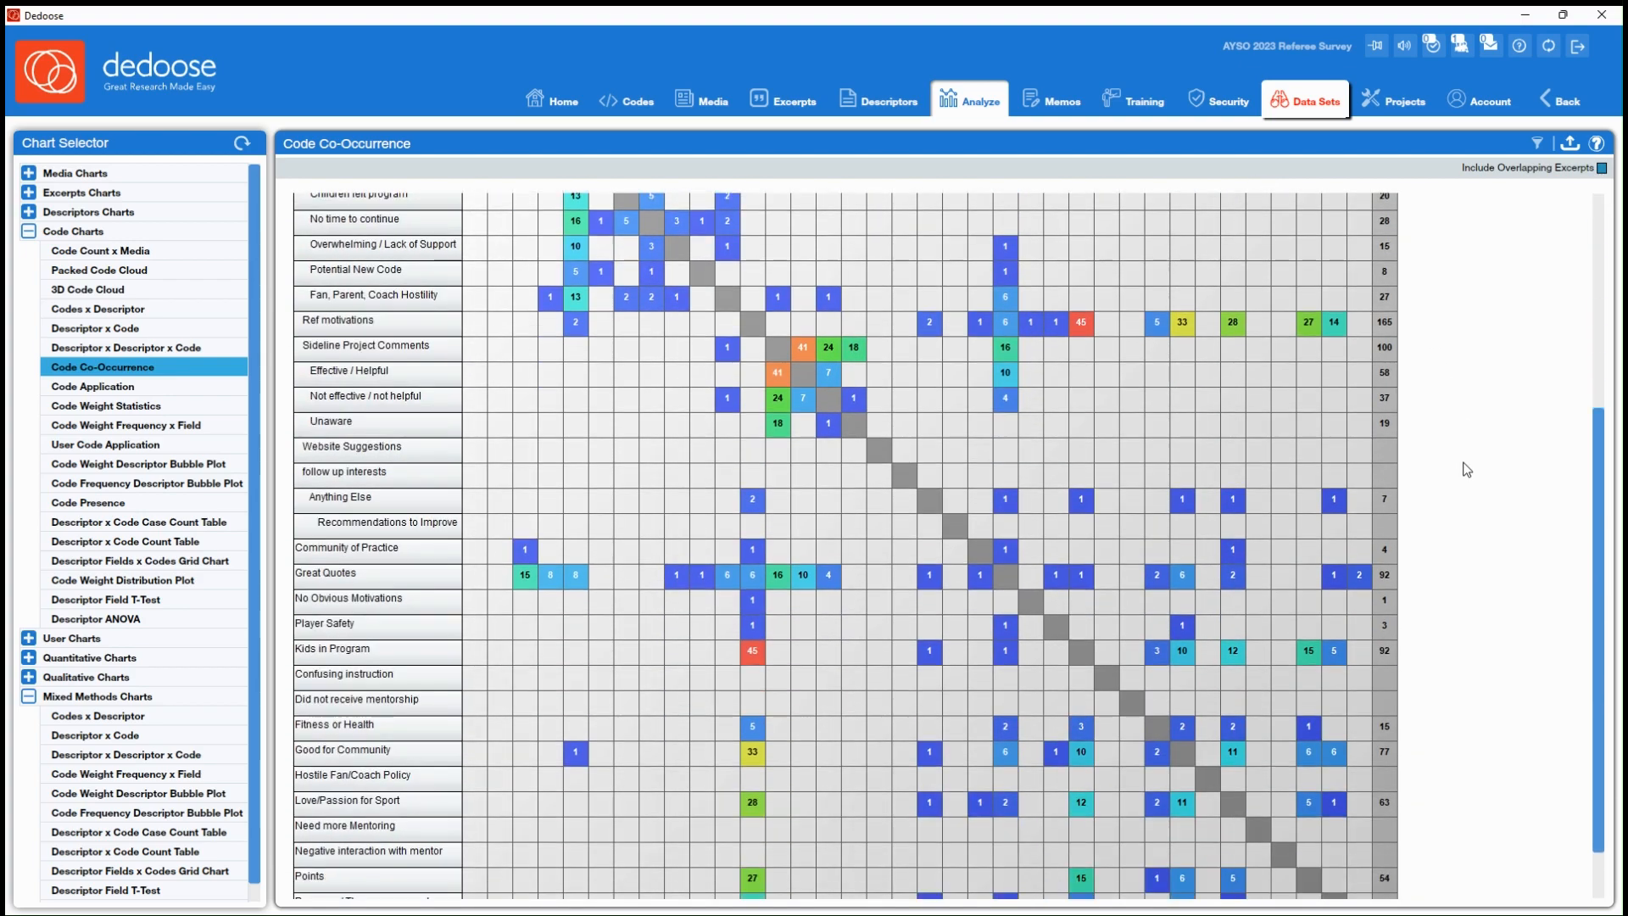
pyautogui.scroll(5, 1467, 475)
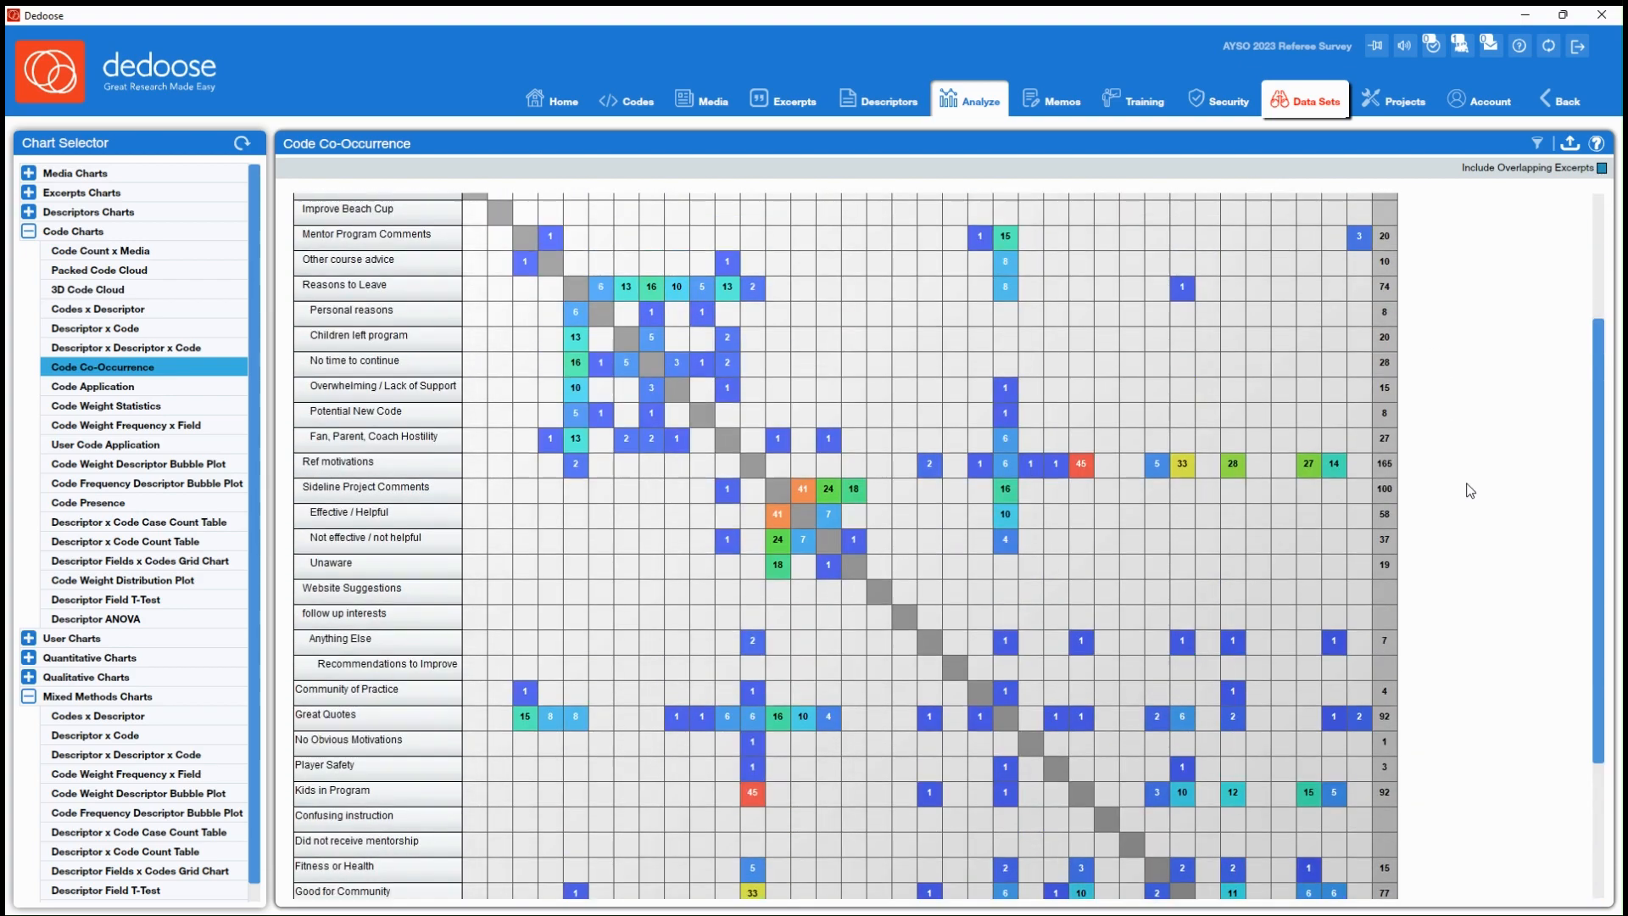
pyautogui.scroll(1, 1469, 490)
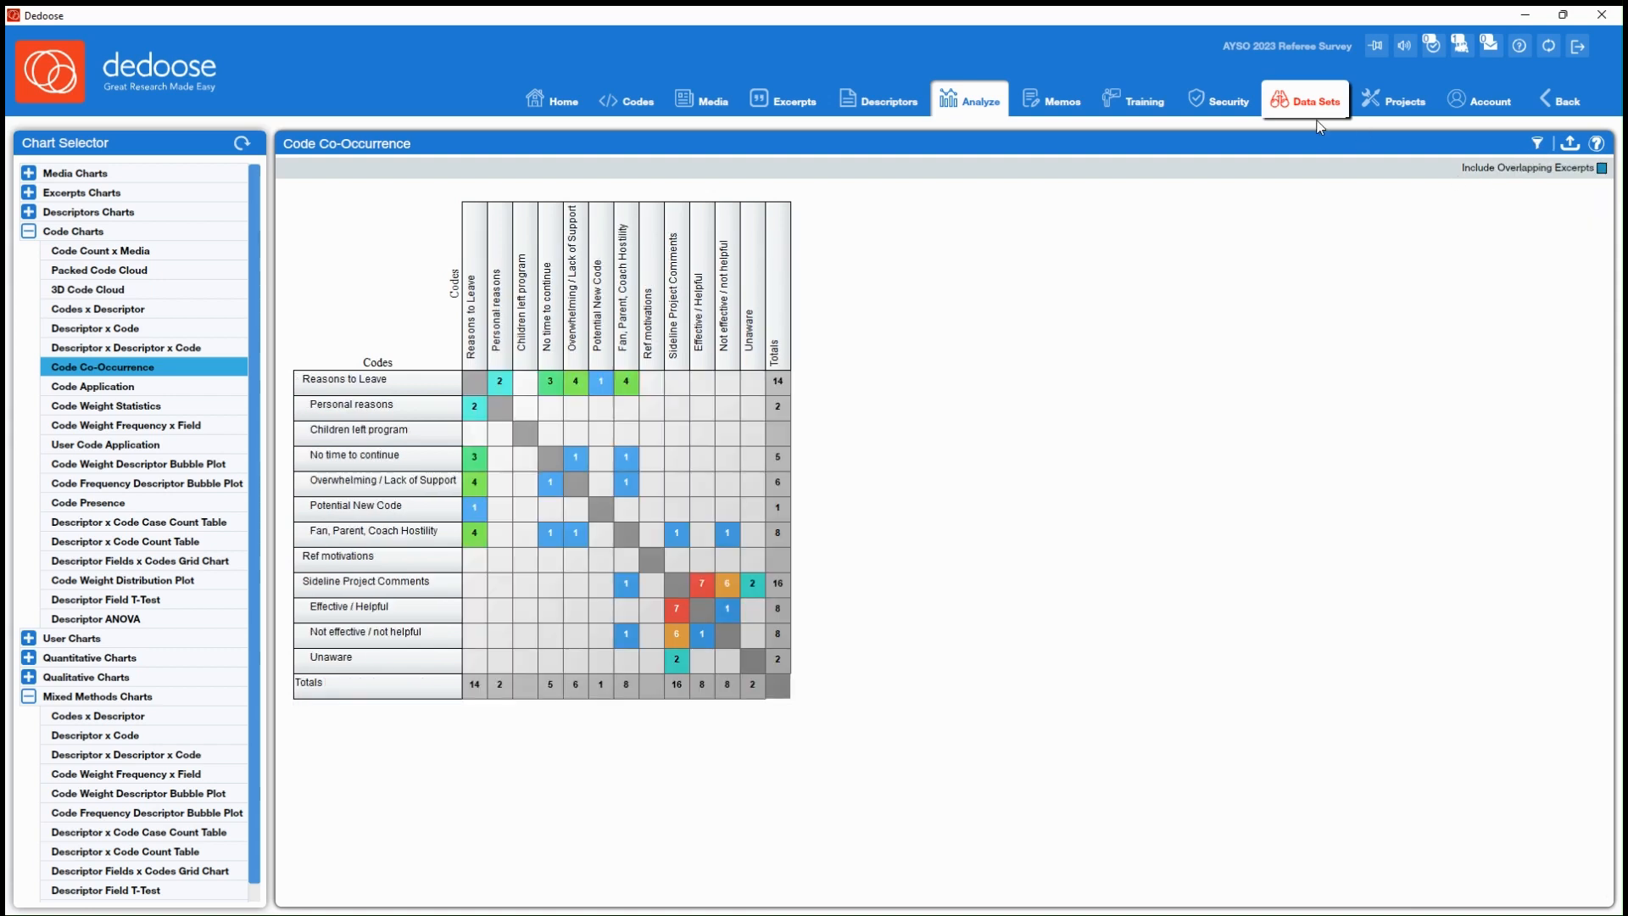
# Clear the current data set so that all items are active and close the data selector
pyautogui.click(1306, 105)
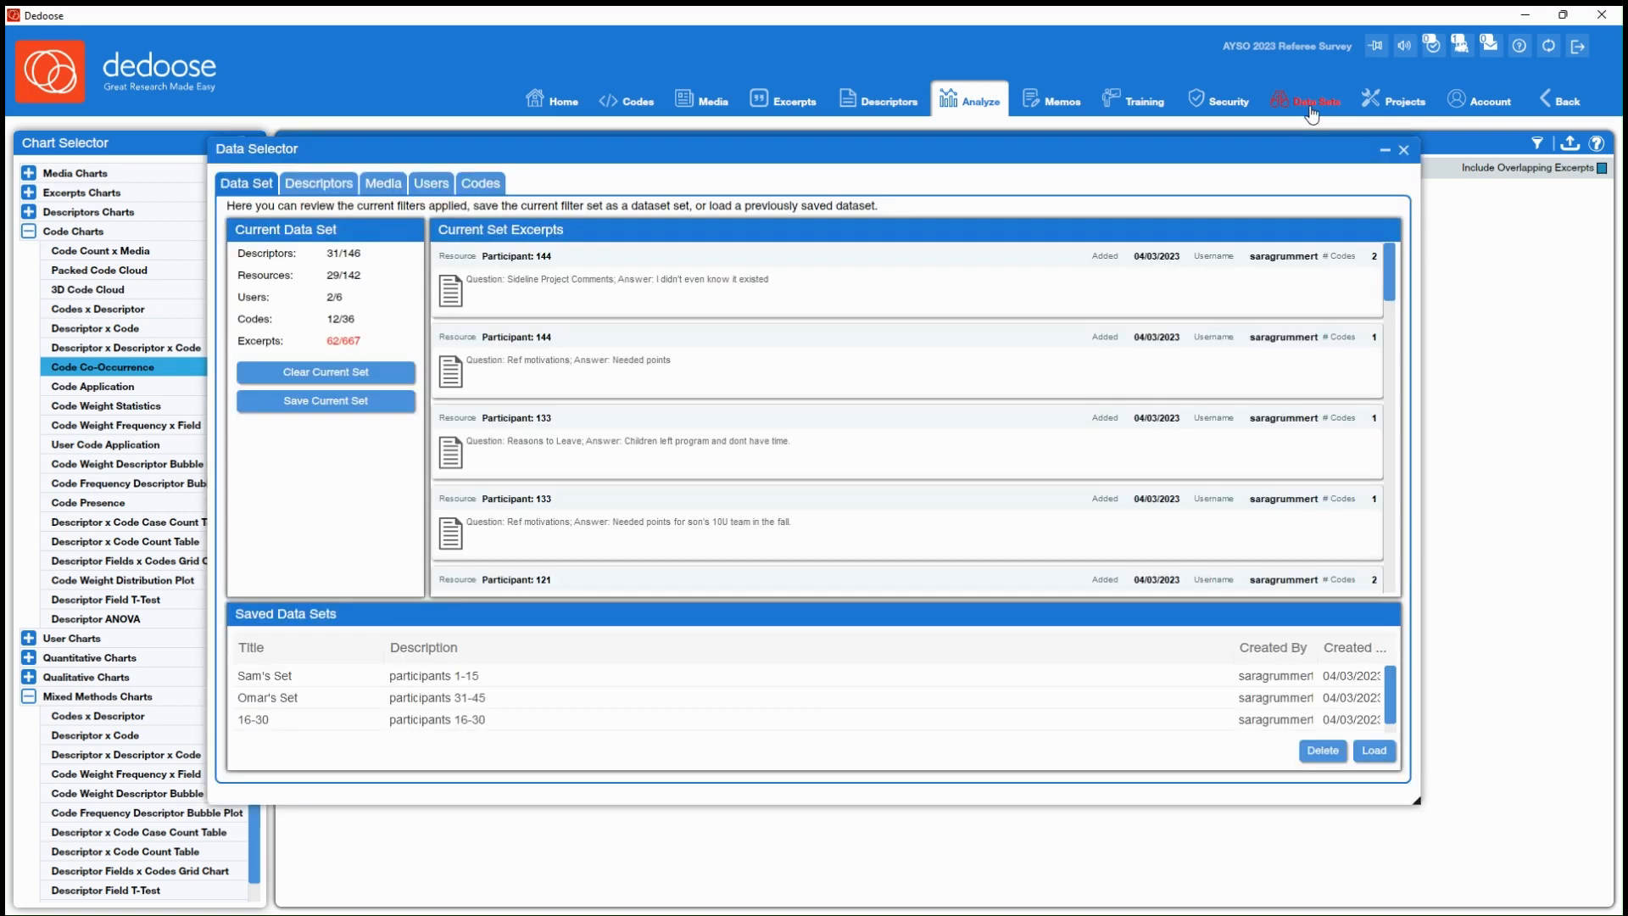
pyautogui.click(348, 377)
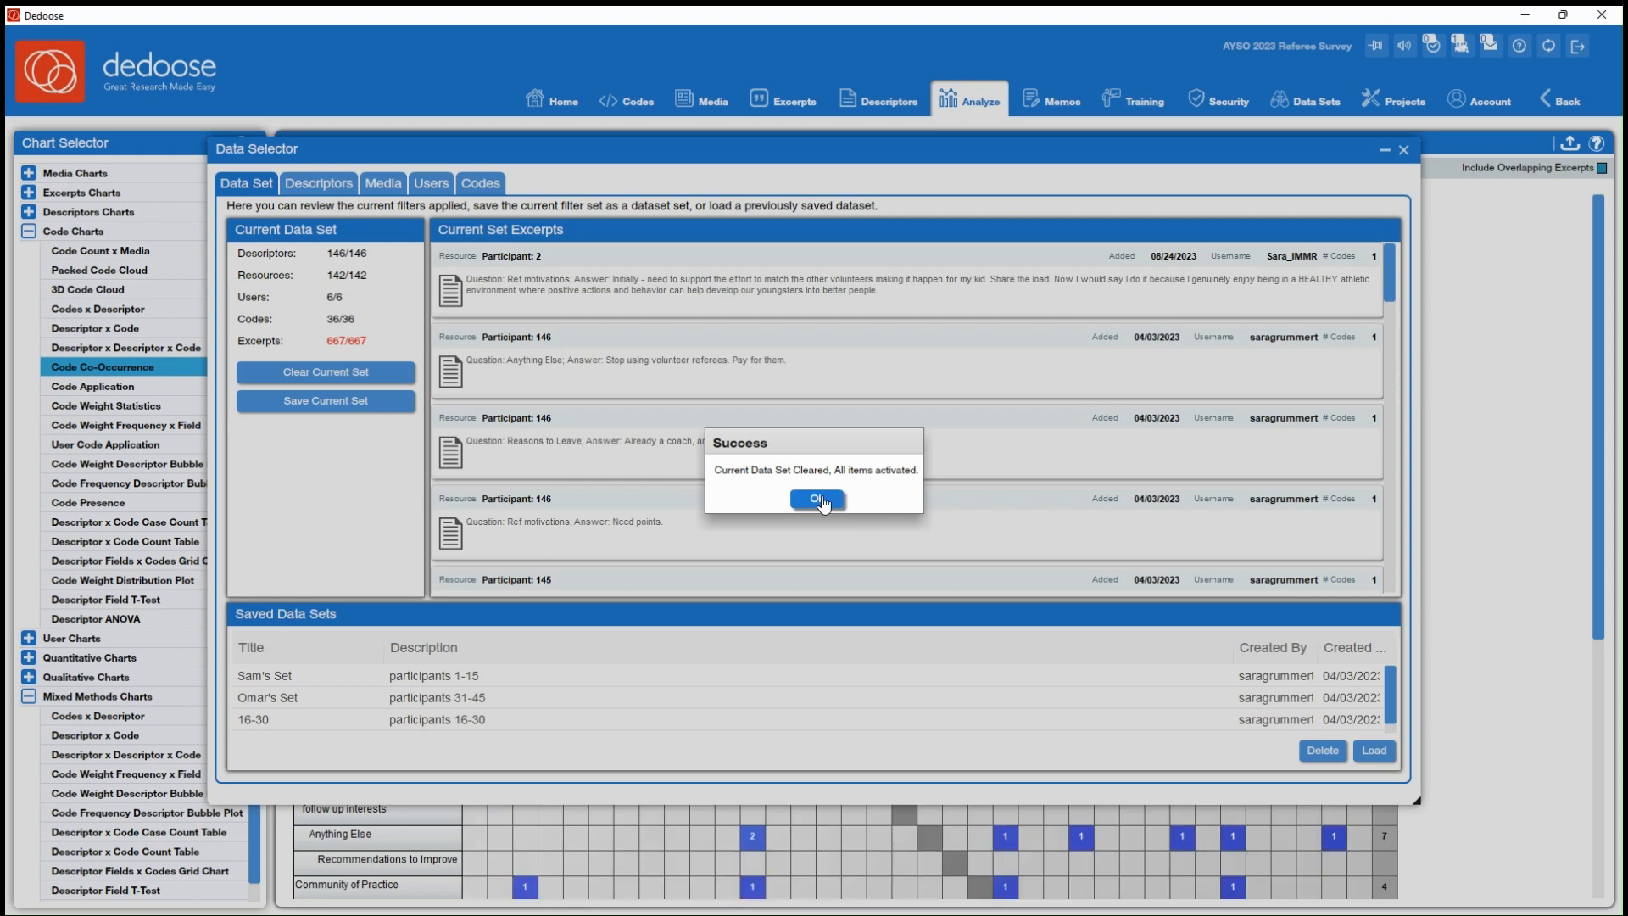
pyautogui.click(821, 502)
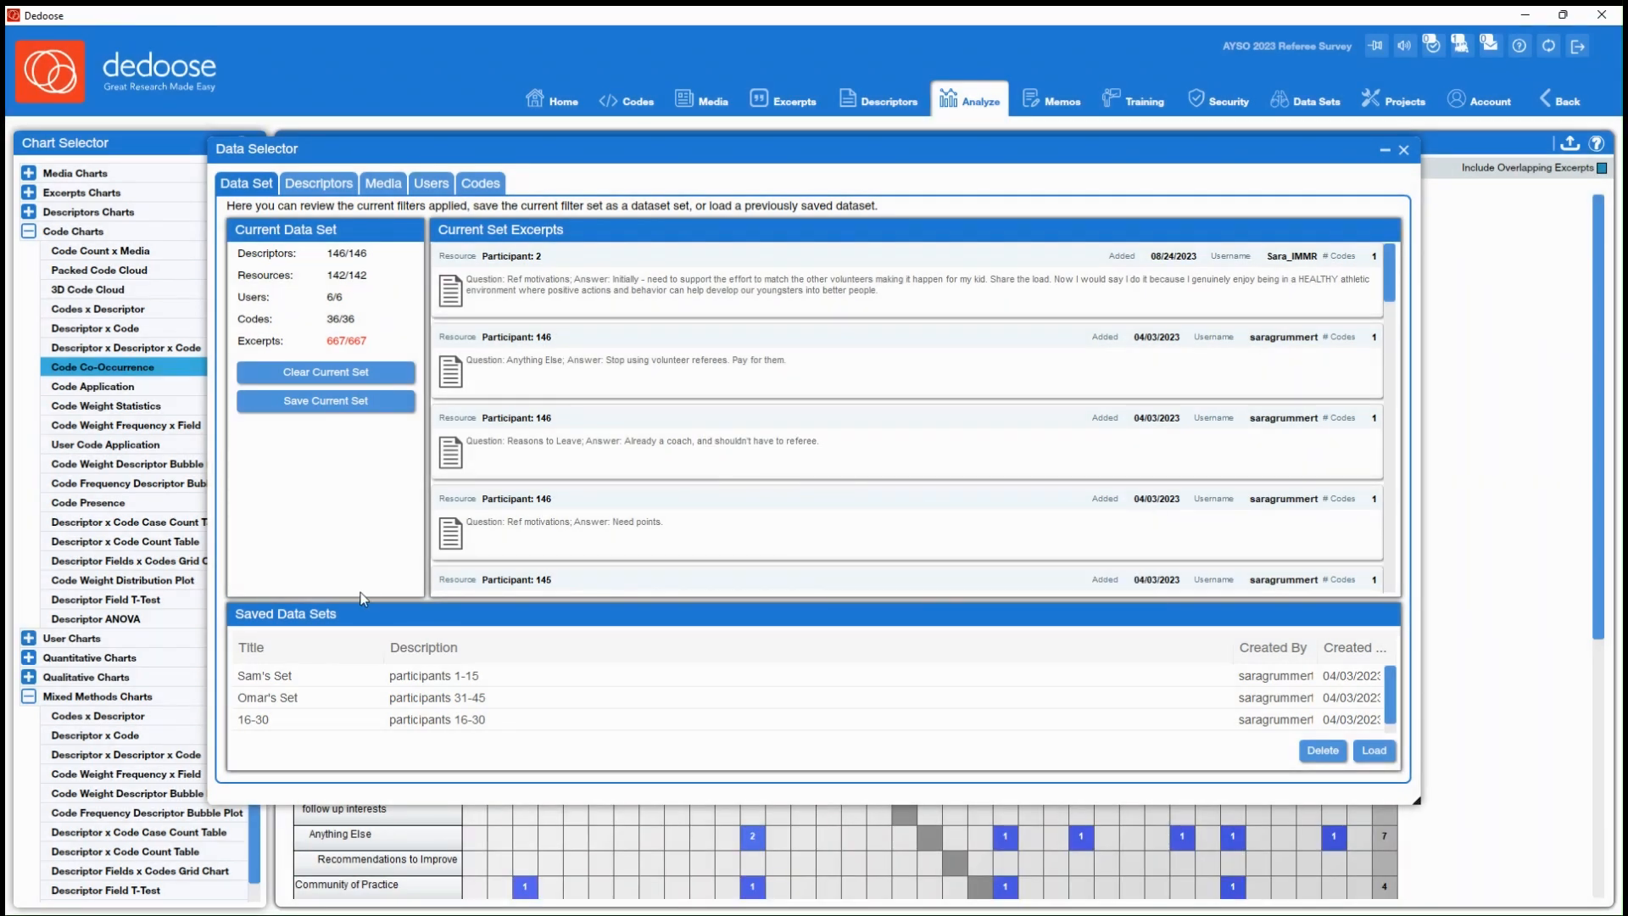
pyautogui.click(1404, 153)
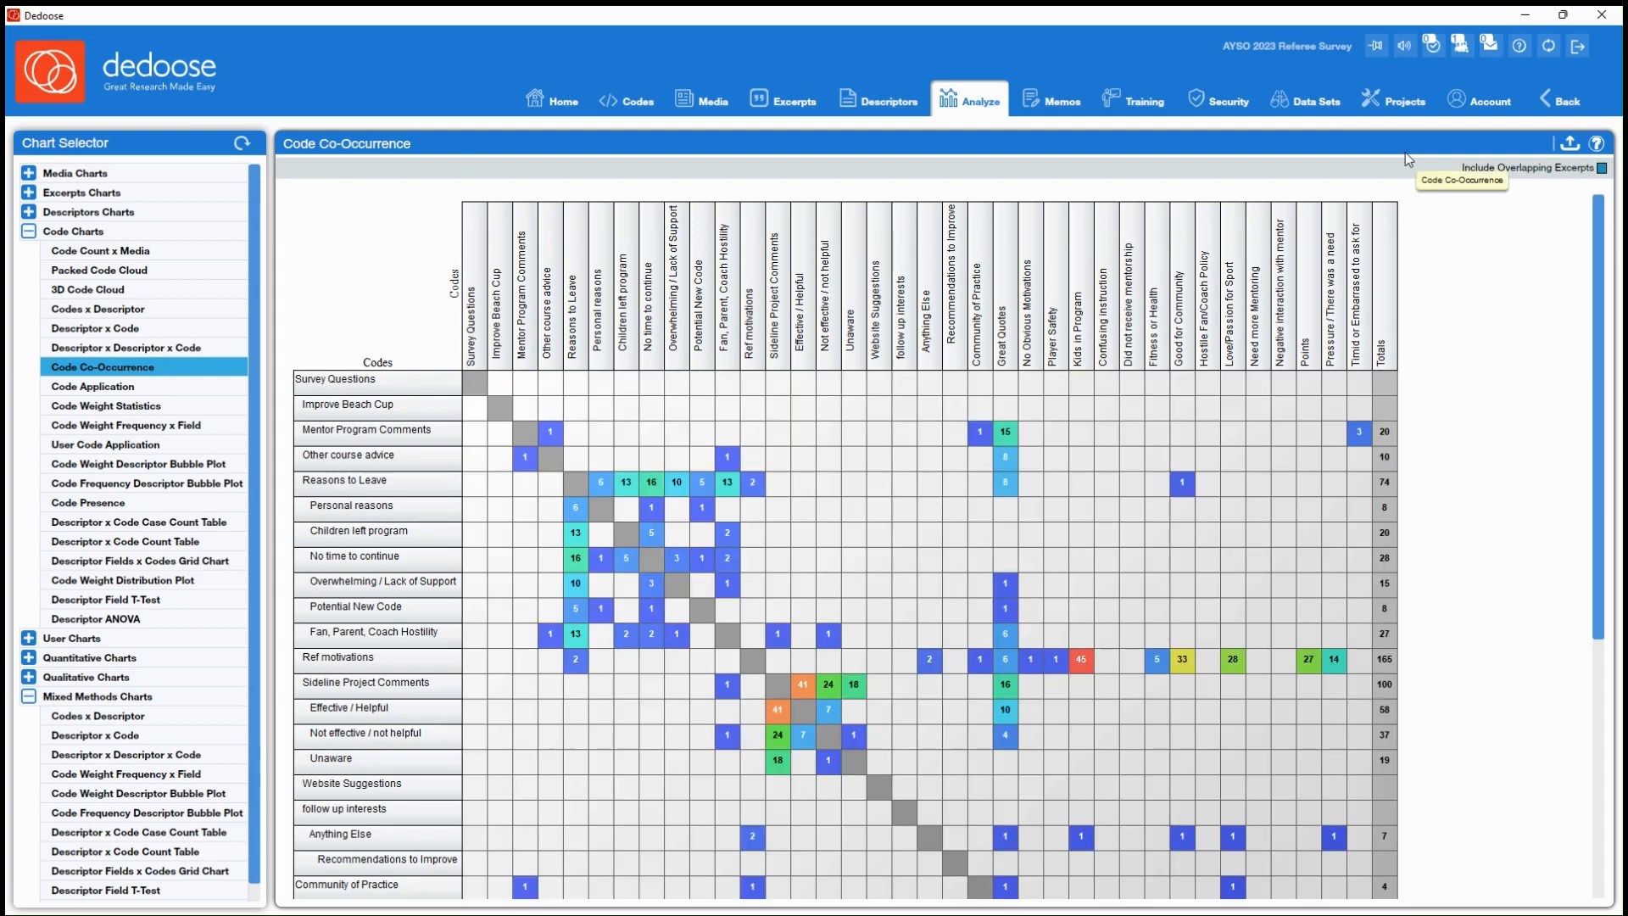